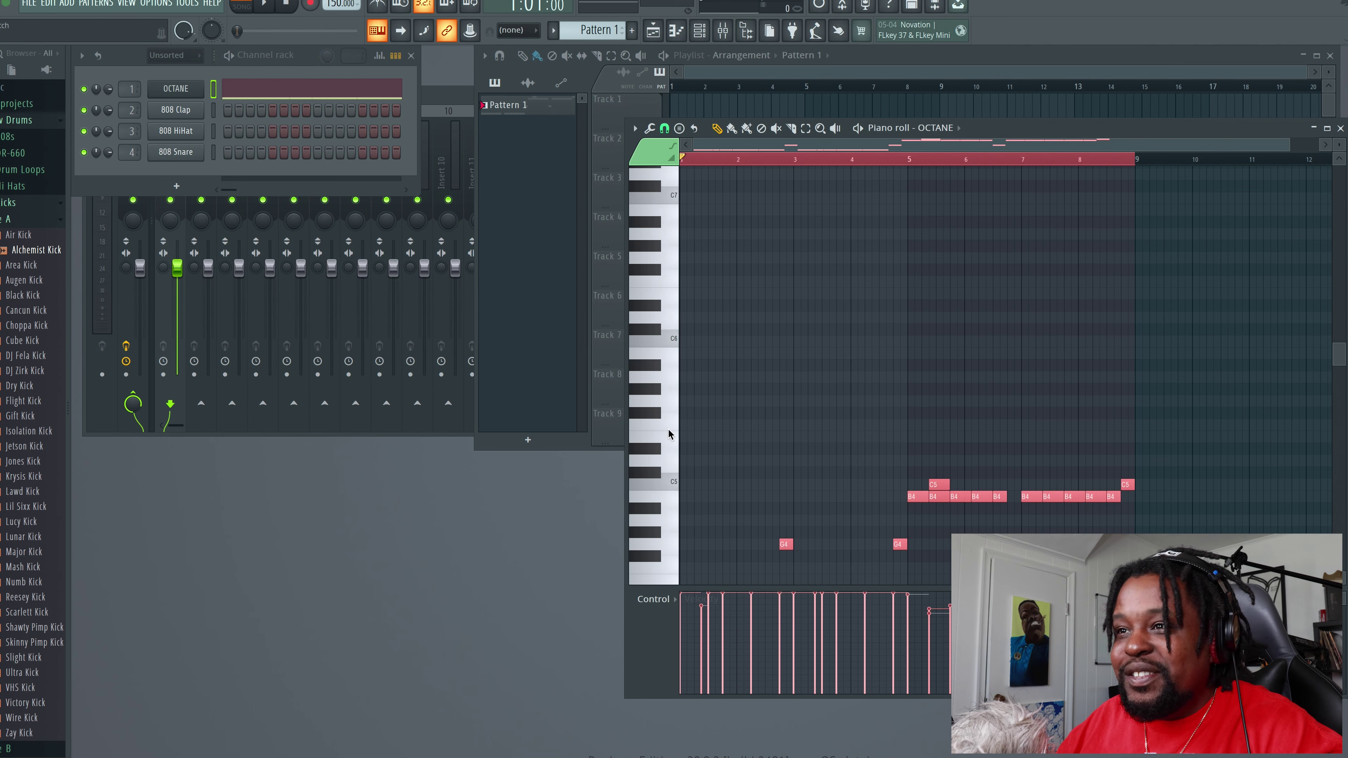
- Open the OCTANE channel's instrument, browse its preset and category lists, and start playback of the pattern
{"action": "left_click", "coordinate": [197, 88]}
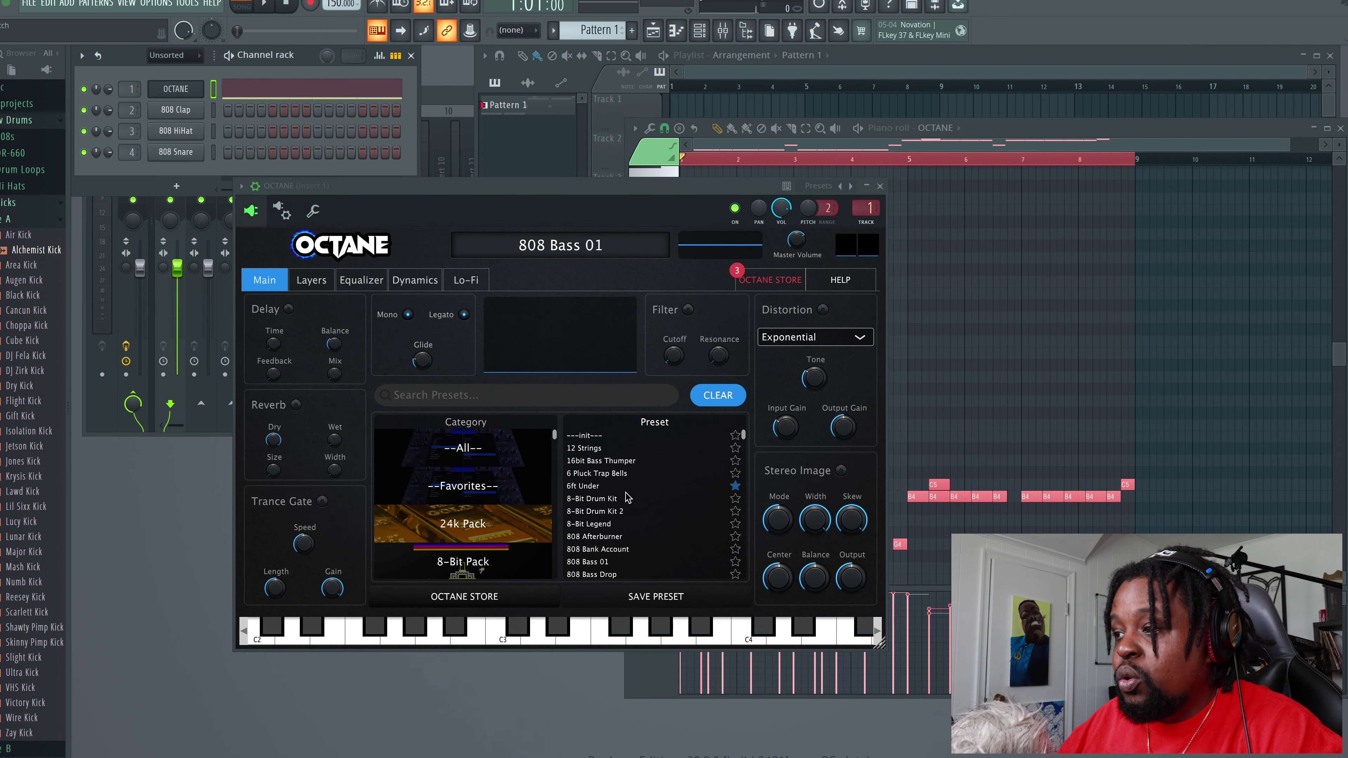
{"action": "scroll", "coordinate": [628, 481], "scroll_direction": "down", "scroll_amount": 2}
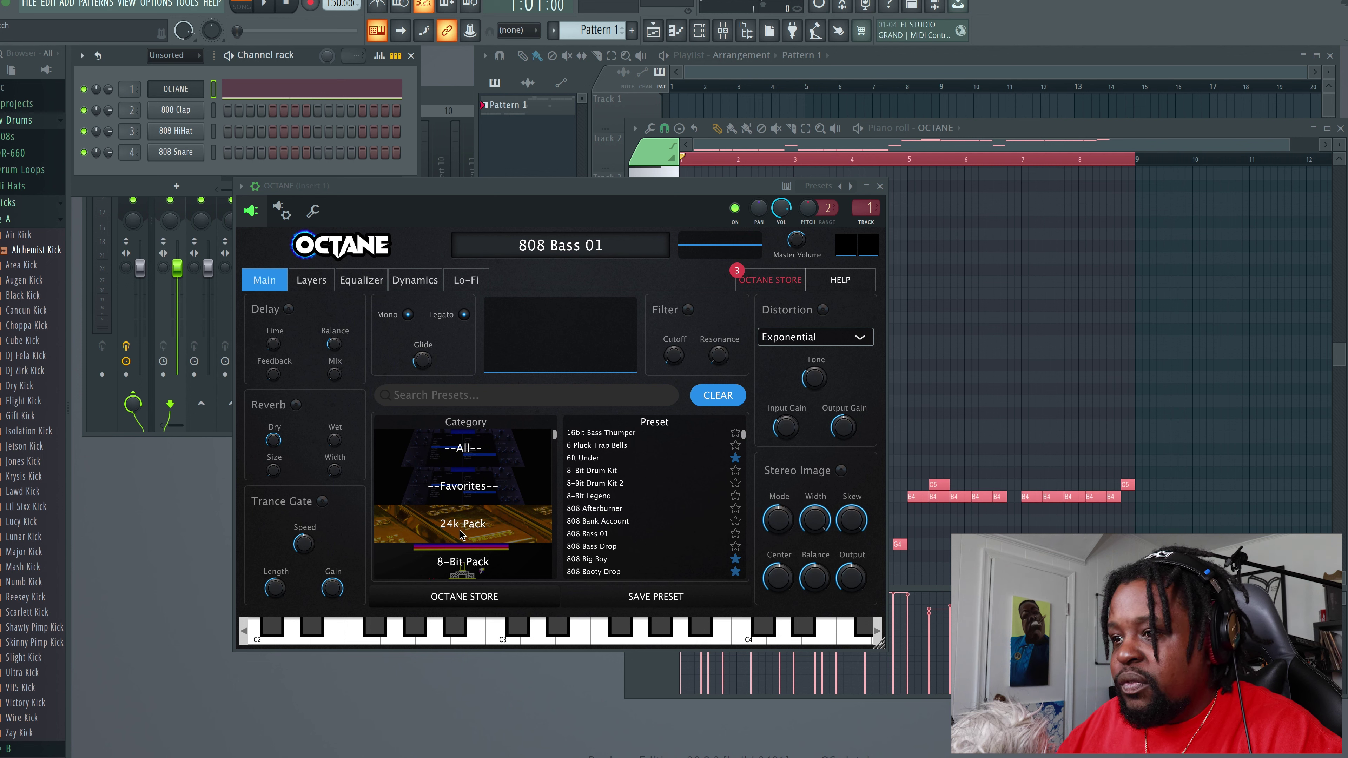
{"action": "scroll", "coordinate": [460, 534], "scroll_direction": "down", "scroll_amount": 3}
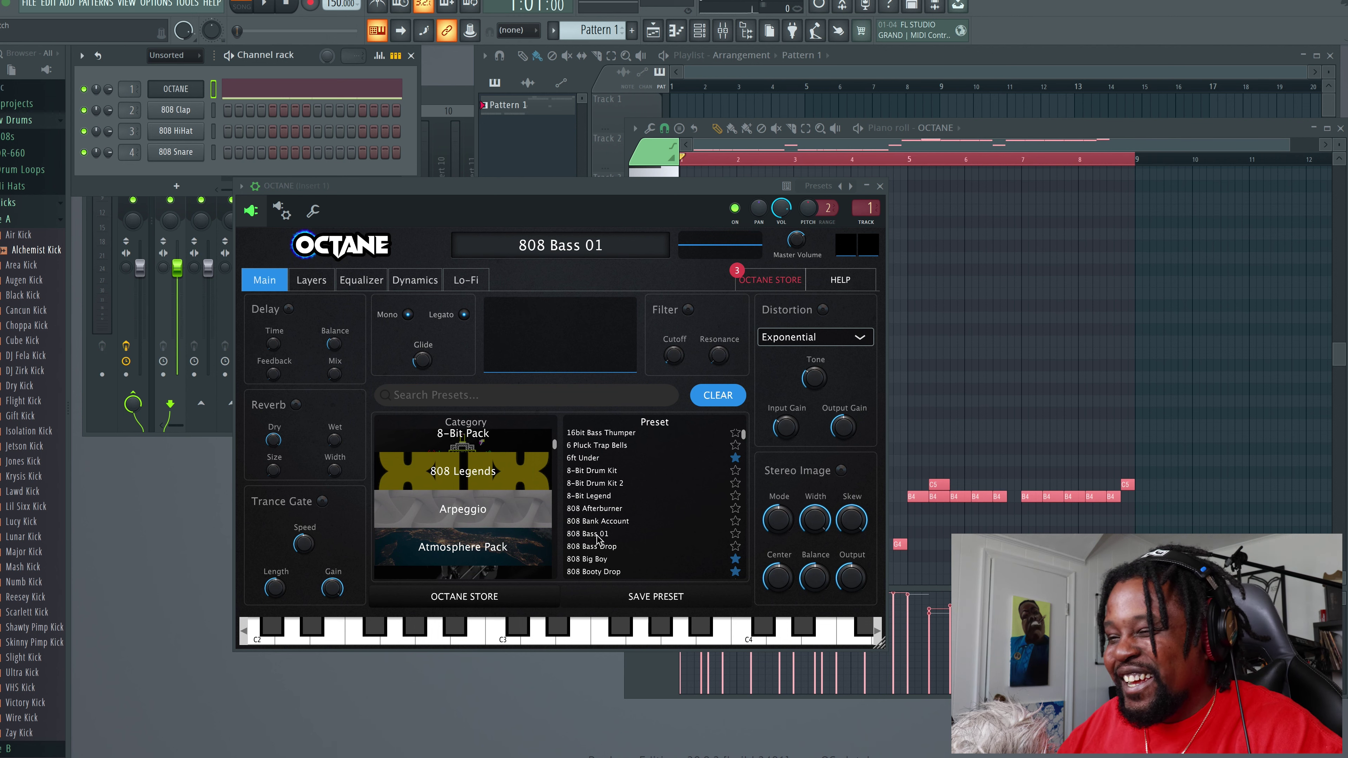
{"action": "scroll", "coordinate": [621, 542], "scroll_direction": "down", "scroll_amount": 2}
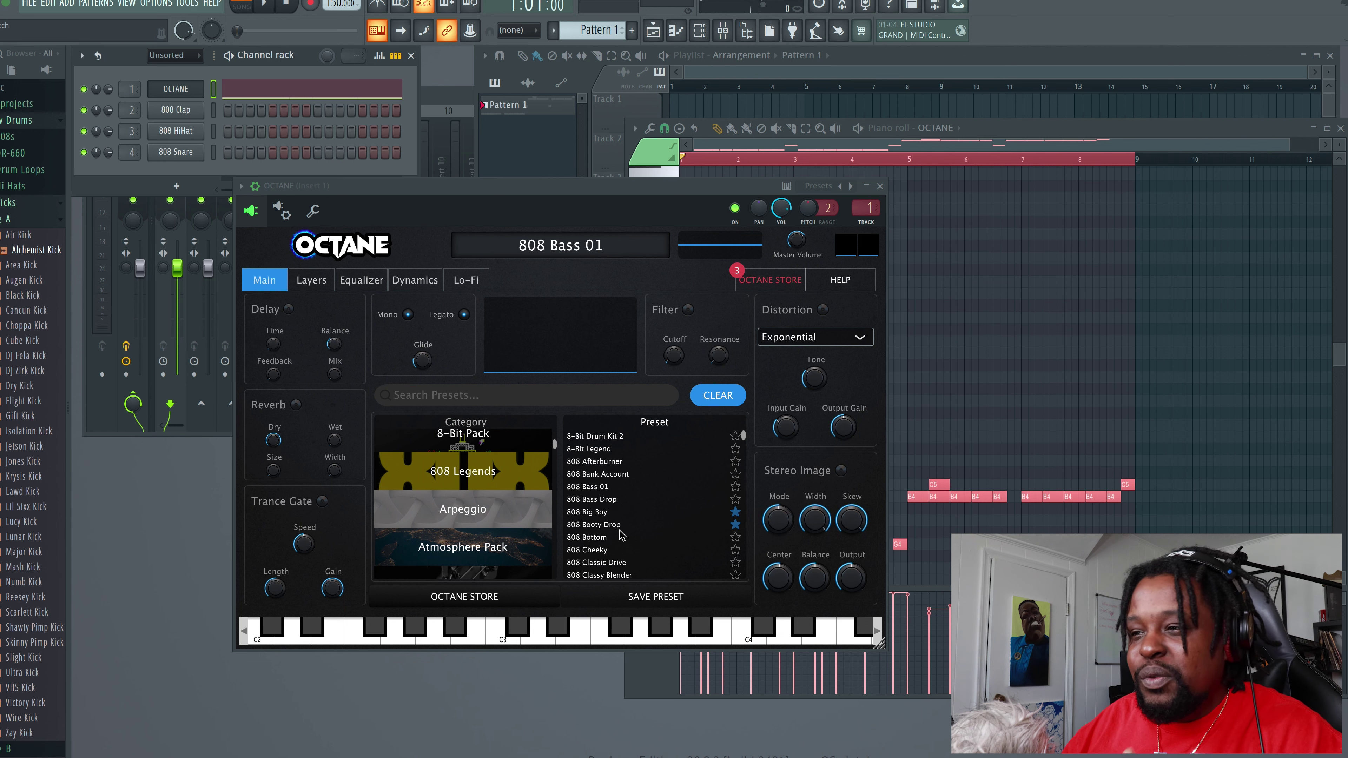
{"action": "scroll", "coordinate": [618, 537], "scroll_direction": "down", "scroll_amount": 3}
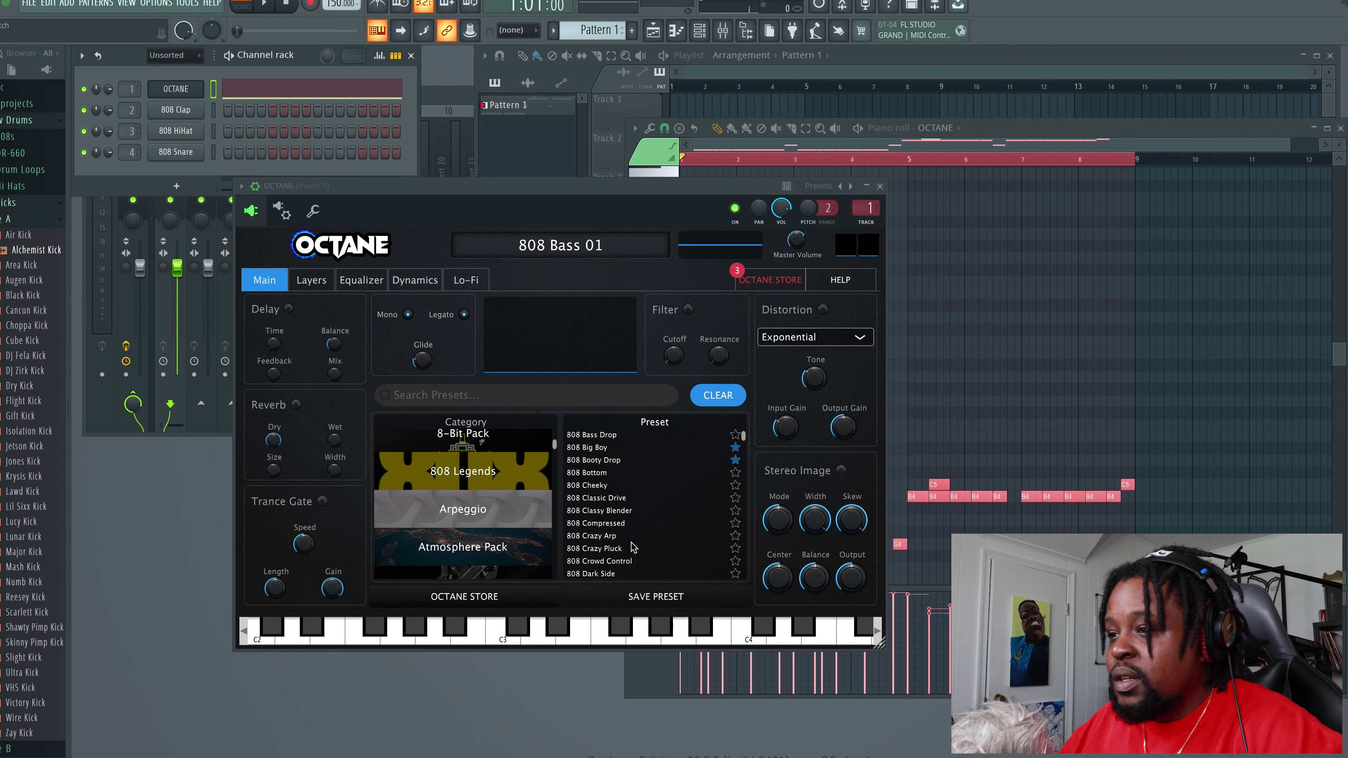
{"action": "left_click", "coordinate": [267, 6]}
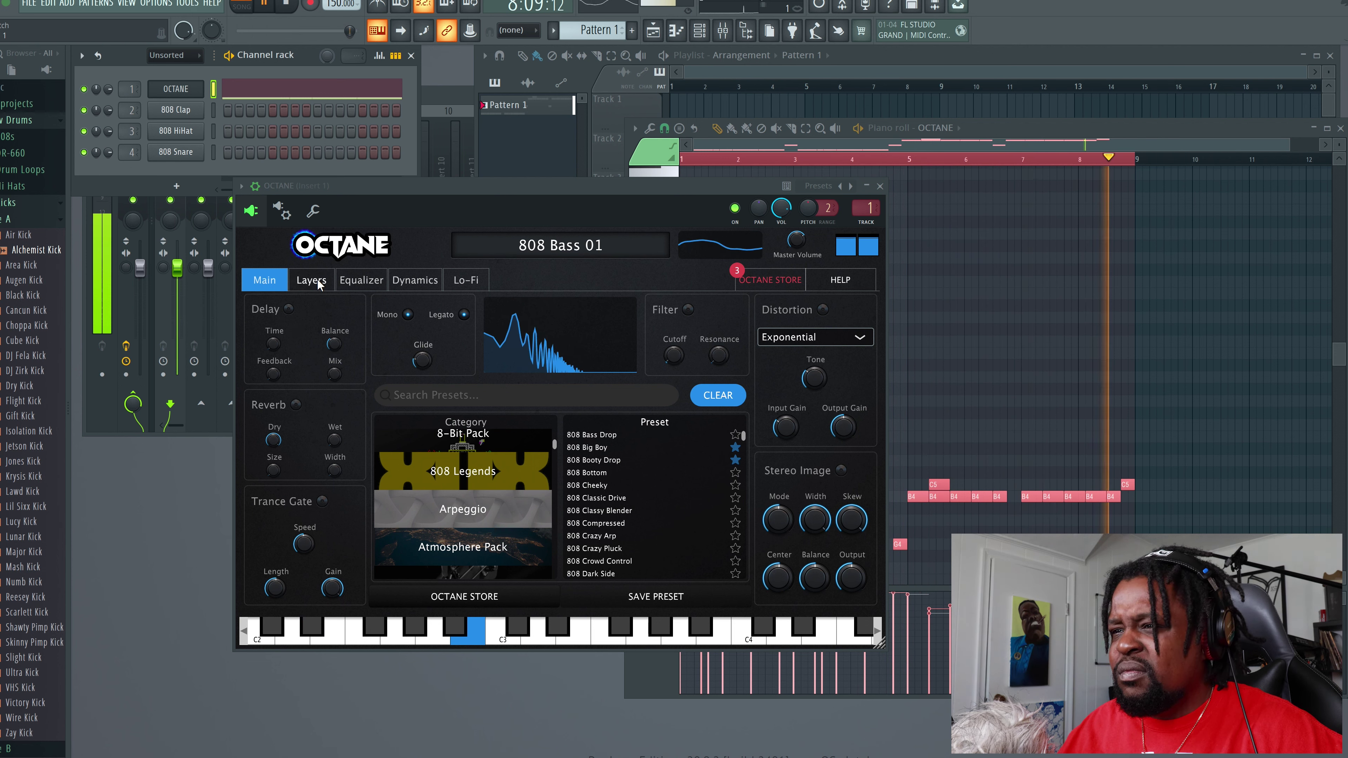
- Activate OCTANE's Q6 band-stop equalizer band with frequency 10.00, Q about 3.20 and gain about 6.01
{"action": "left_click", "coordinate": [355, 280]}
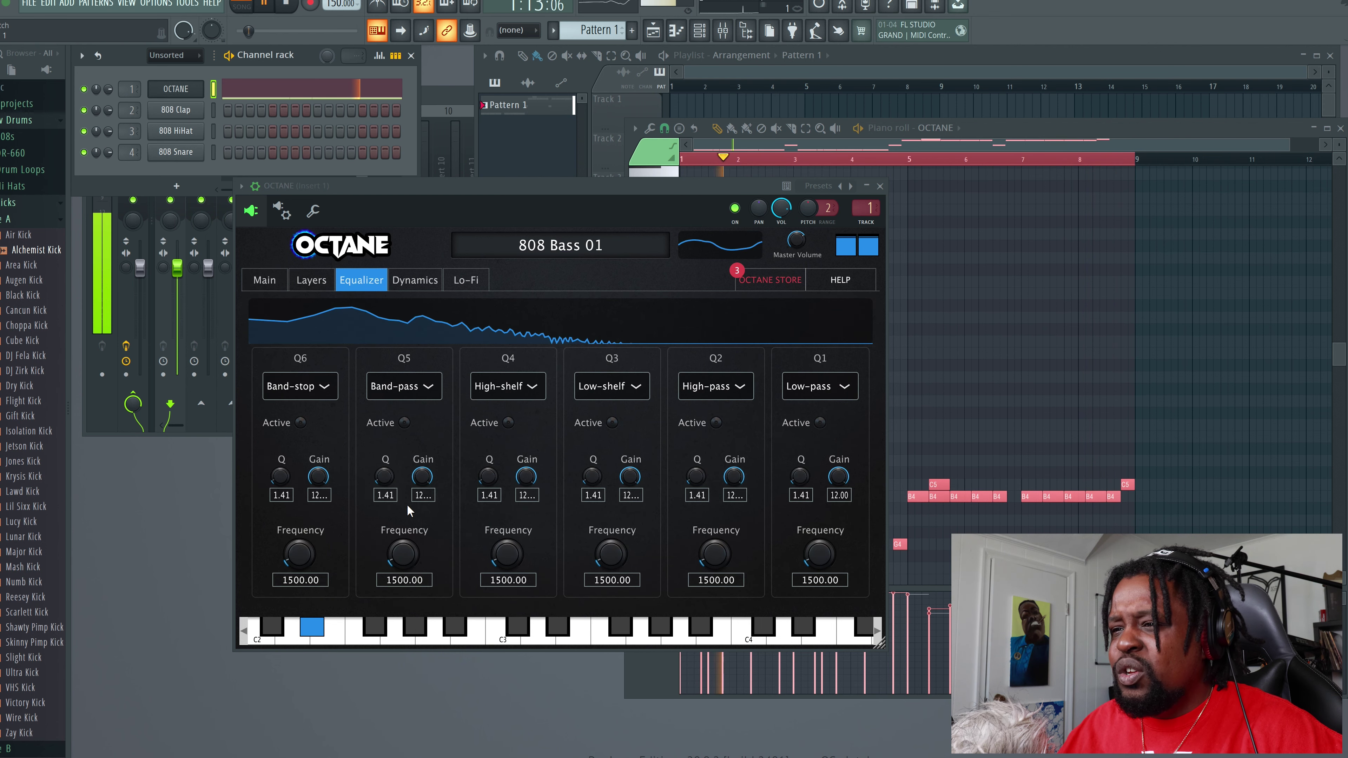
{"action": "mouse_move", "coordinate": [298, 553]}
{"action": "left_mouse_down"}
{"action": "mouse_move", "coordinate": [311, 581]}
{"action": "mouse_move", "coordinate": [299, 562]}
{"action": "mouse_move", "coordinate": [301, 576]}
{"action": "left_mouse_up"}
{"action": "left_click", "coordinate": [301, 422]}
{"action": "left_click_drag", "start_coordinate": [322, 479], "coordinate": [282, 457]}
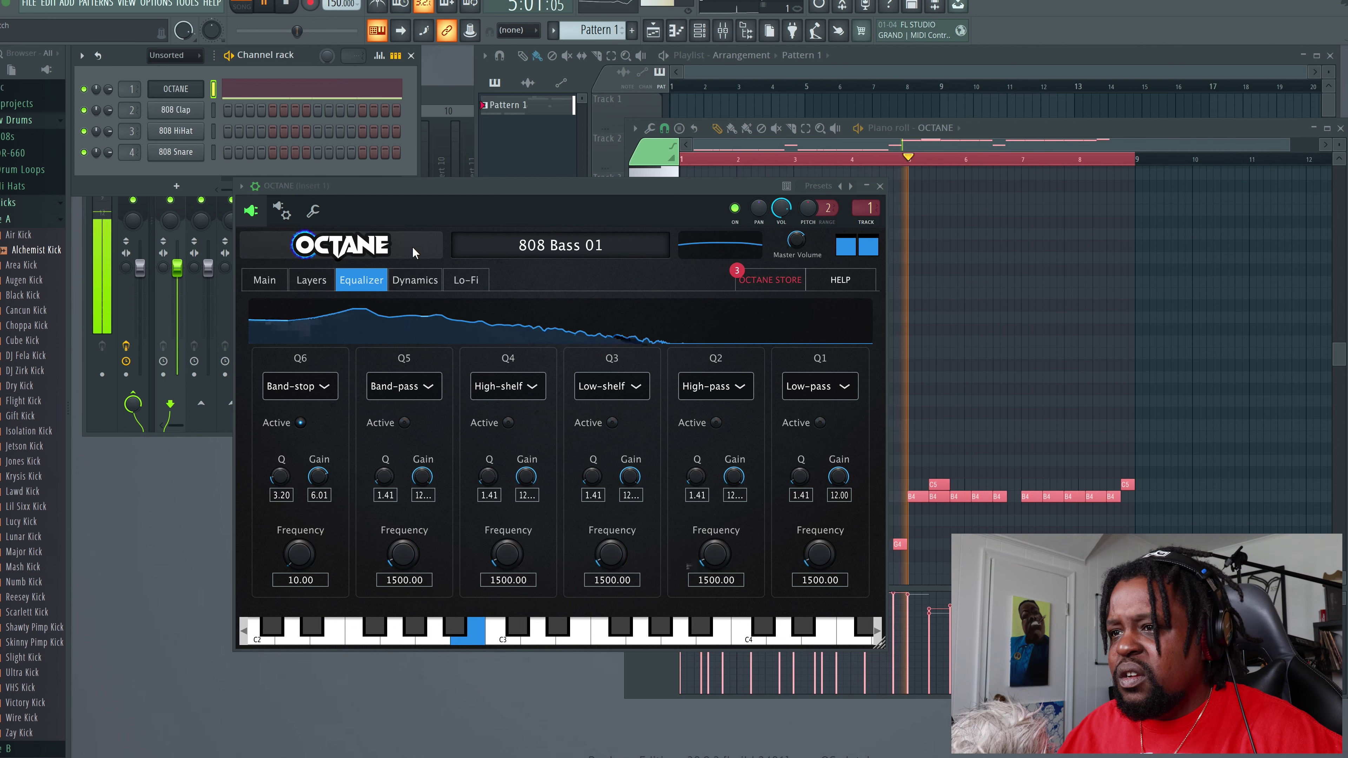
- Enable OCTANE's compressor and exciter, raise the exciter range to about 349.5, and audition the pattern
{"action": "left_click", "coordinate": [415, 280]}
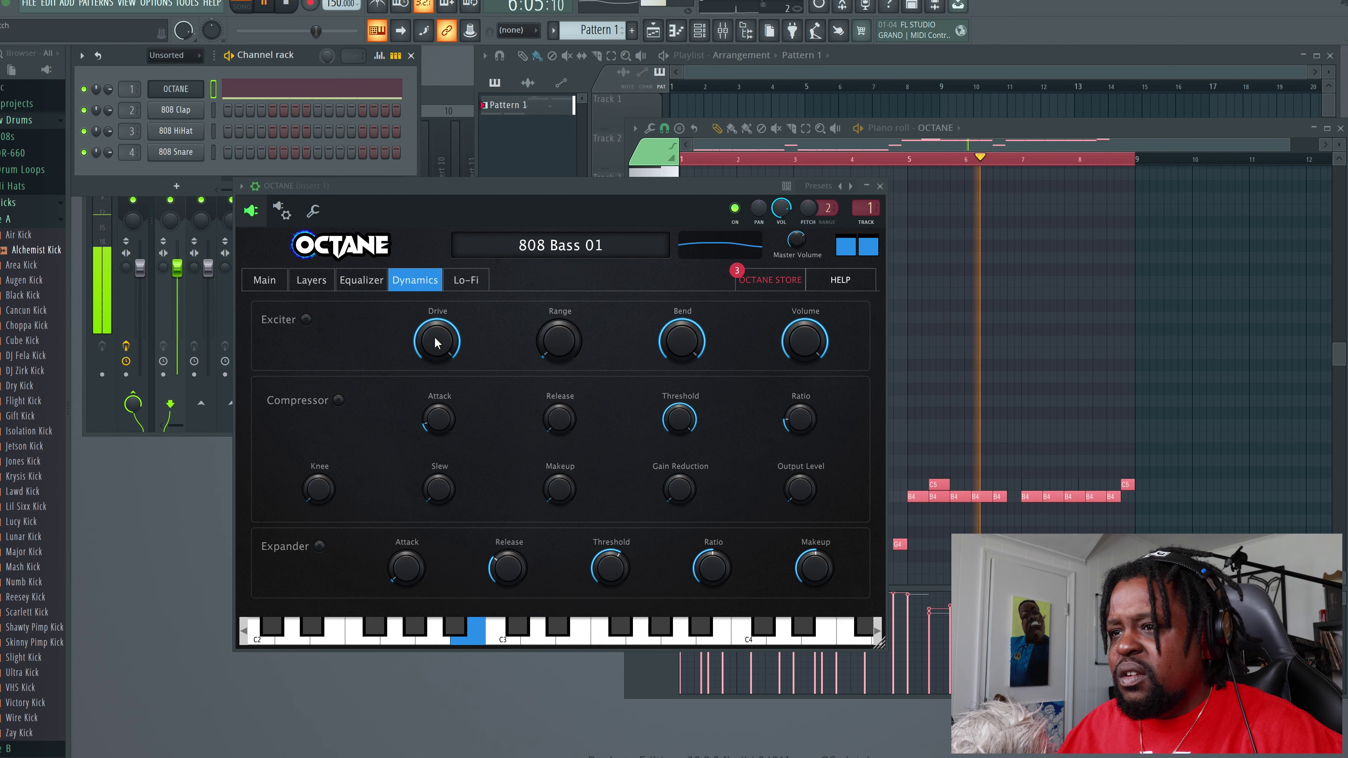
{"action": "left_click", "coordinate": [339, 401]}
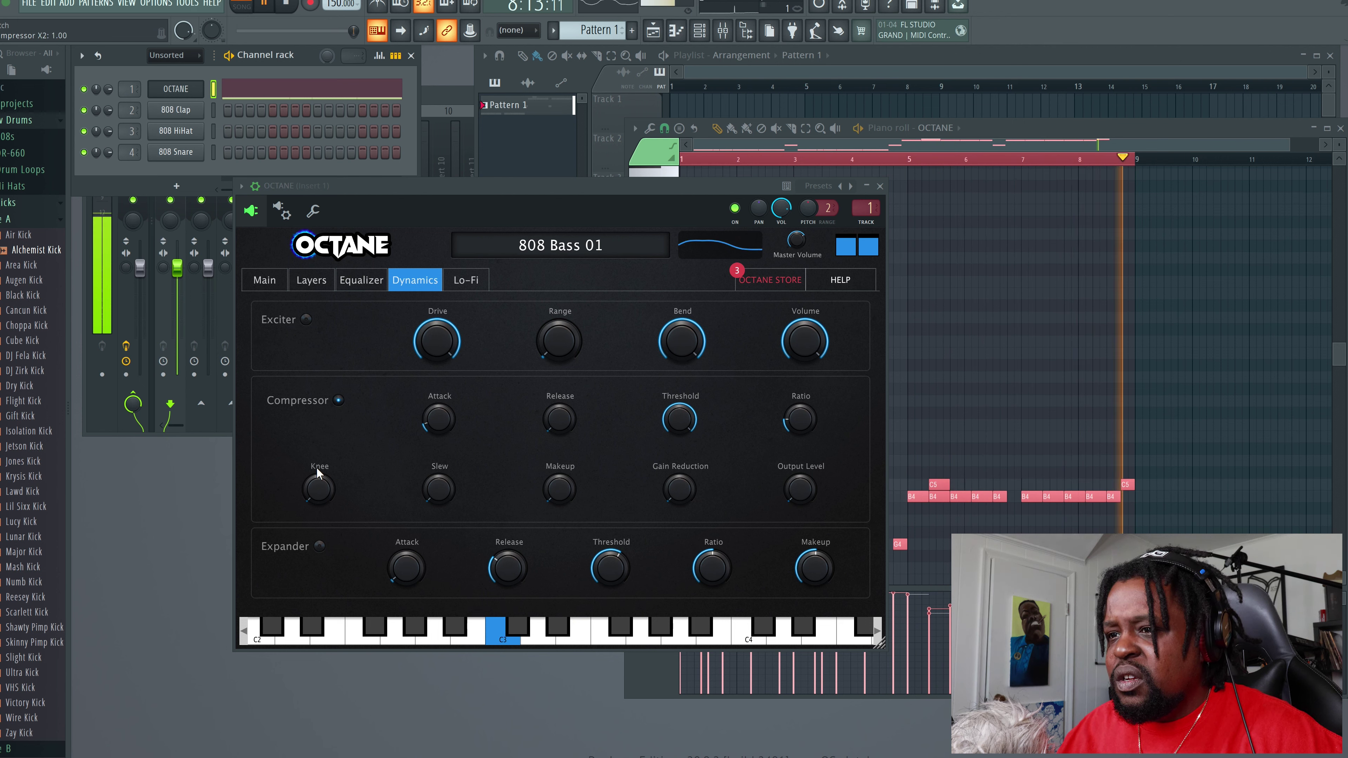
{"action": "left_click", "coordinate": [307, 320]}
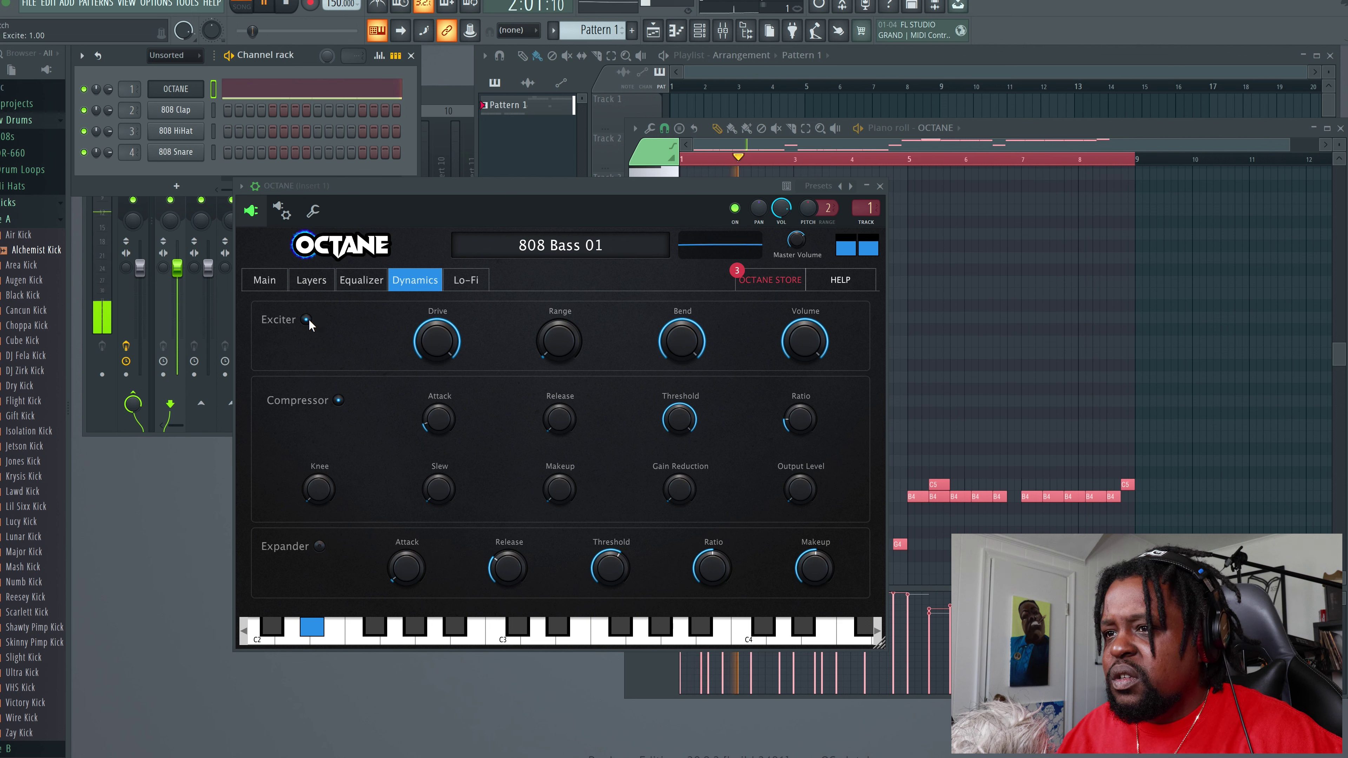
{"action": "mouse_move", "coordinate": [546, 343]}
{"action": "left_mouse_down"}
{"action": "mouse_move", "coordinate": [548, 305]}
{"action": "mouse_move", "coordinate": [548, 318]}
{"action": "left_mouse_up"}
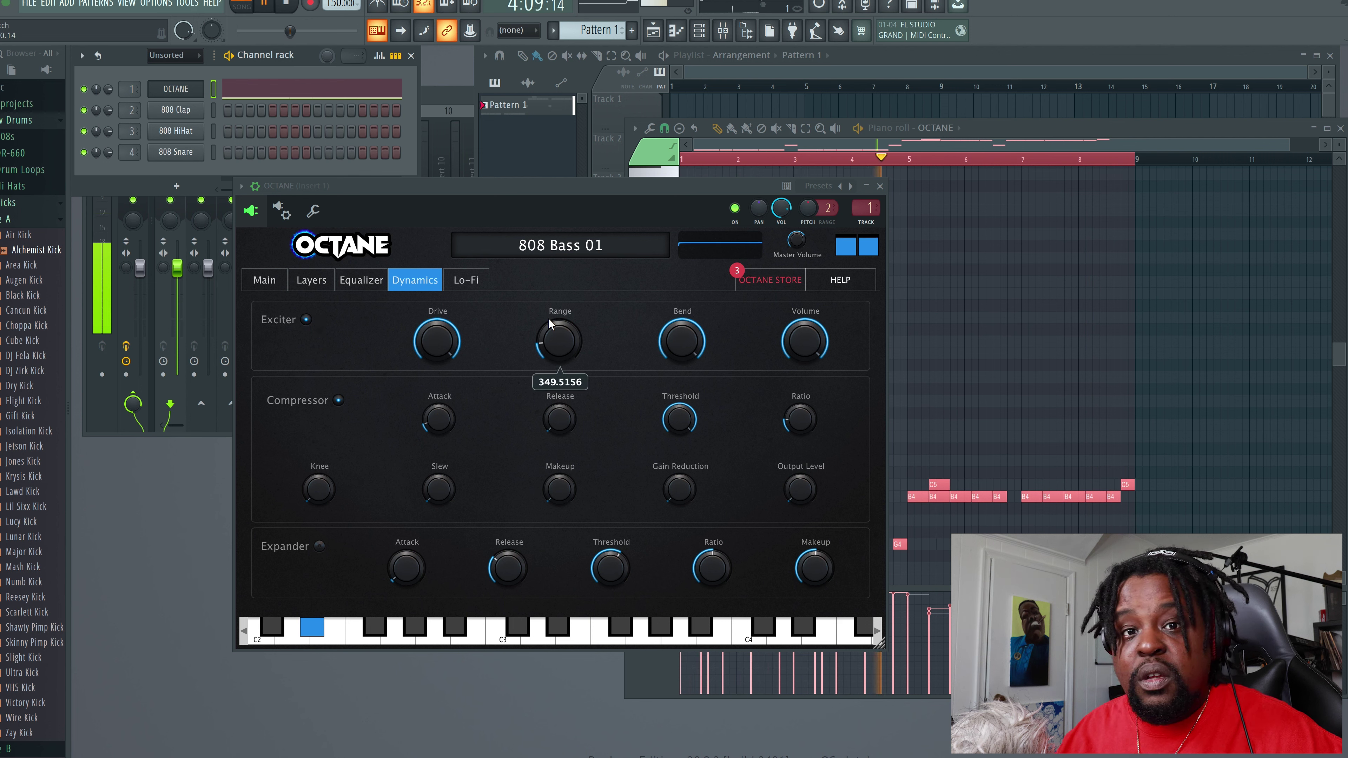
{"action": "key", "text": "space"}
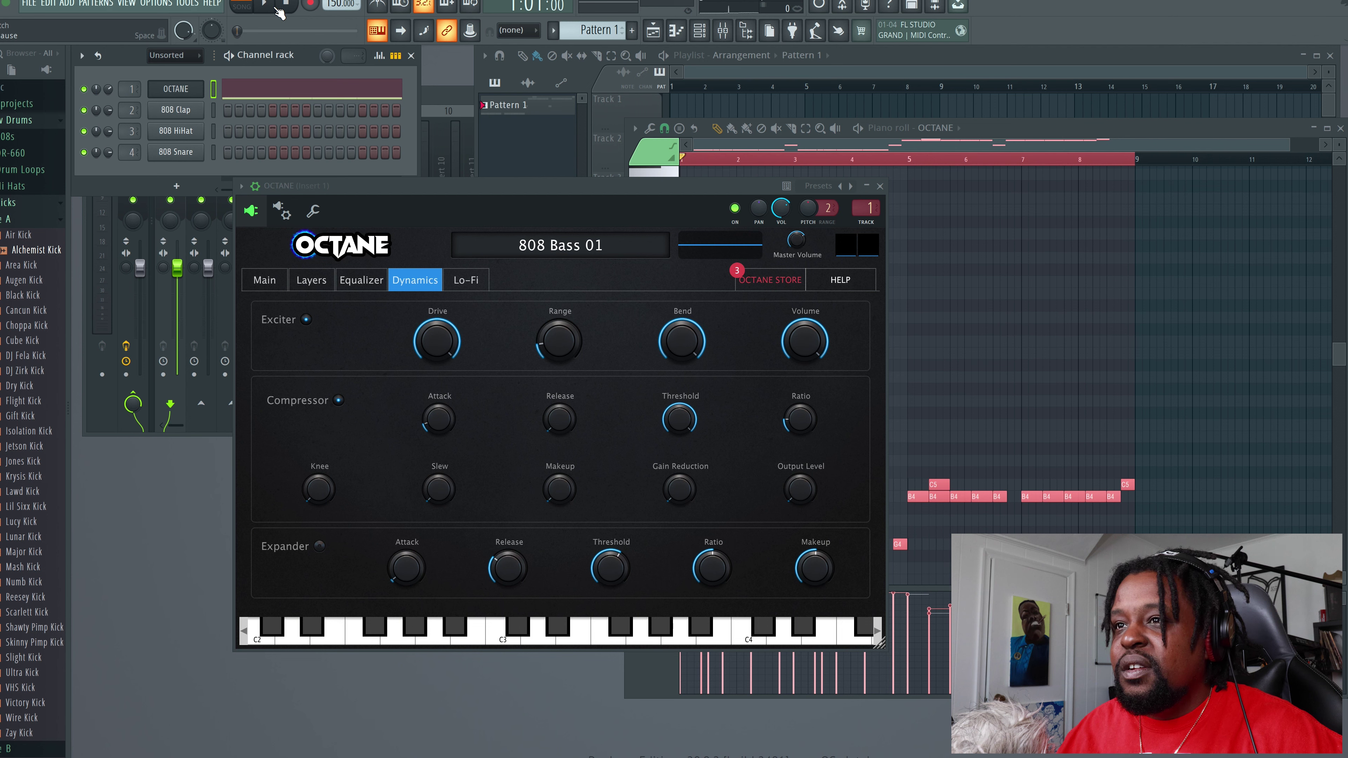
{"action": "left_click", "coordinate": [262, 7]}
{"action": "left_click_drag", "start_coordinate": [108, 89], "coordinate": [108, 109]}
{"action": "key", "text": "space"}
- Insert a second OCTANE instrument channel directly above the 808 Clap channel
{"action": "left_click", "coordinate": [175, 109]}
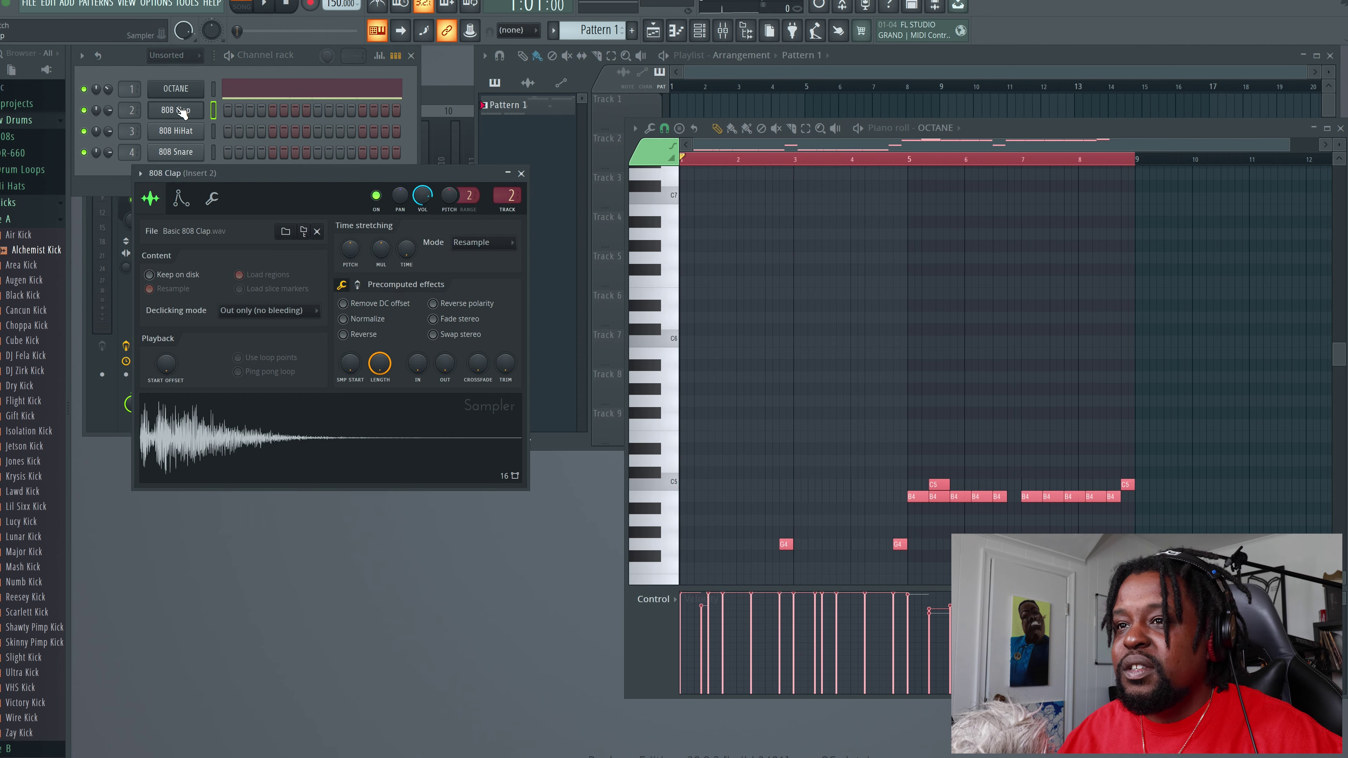
{"action": "right_click", "coordinate": [202, 109]}
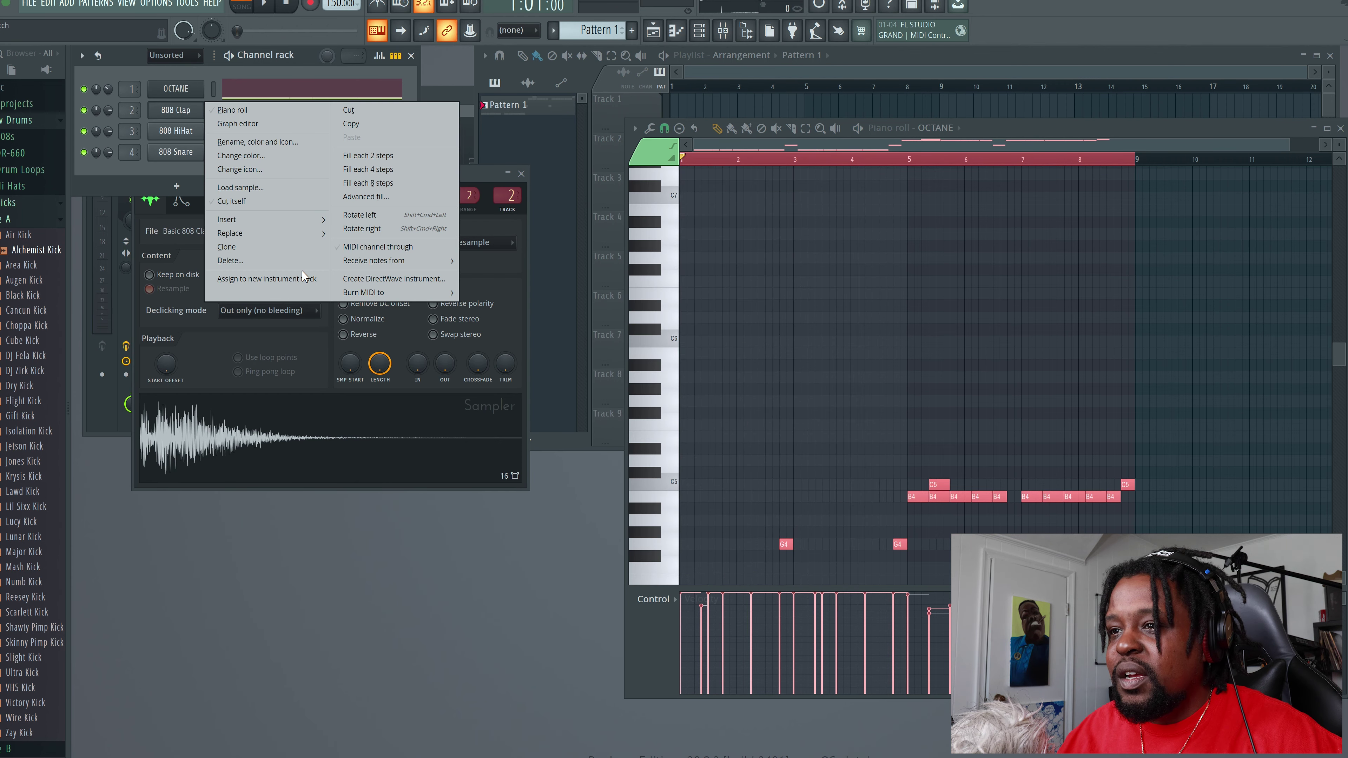
{"action": "mouse_move", "coordinate": [255, 216]}
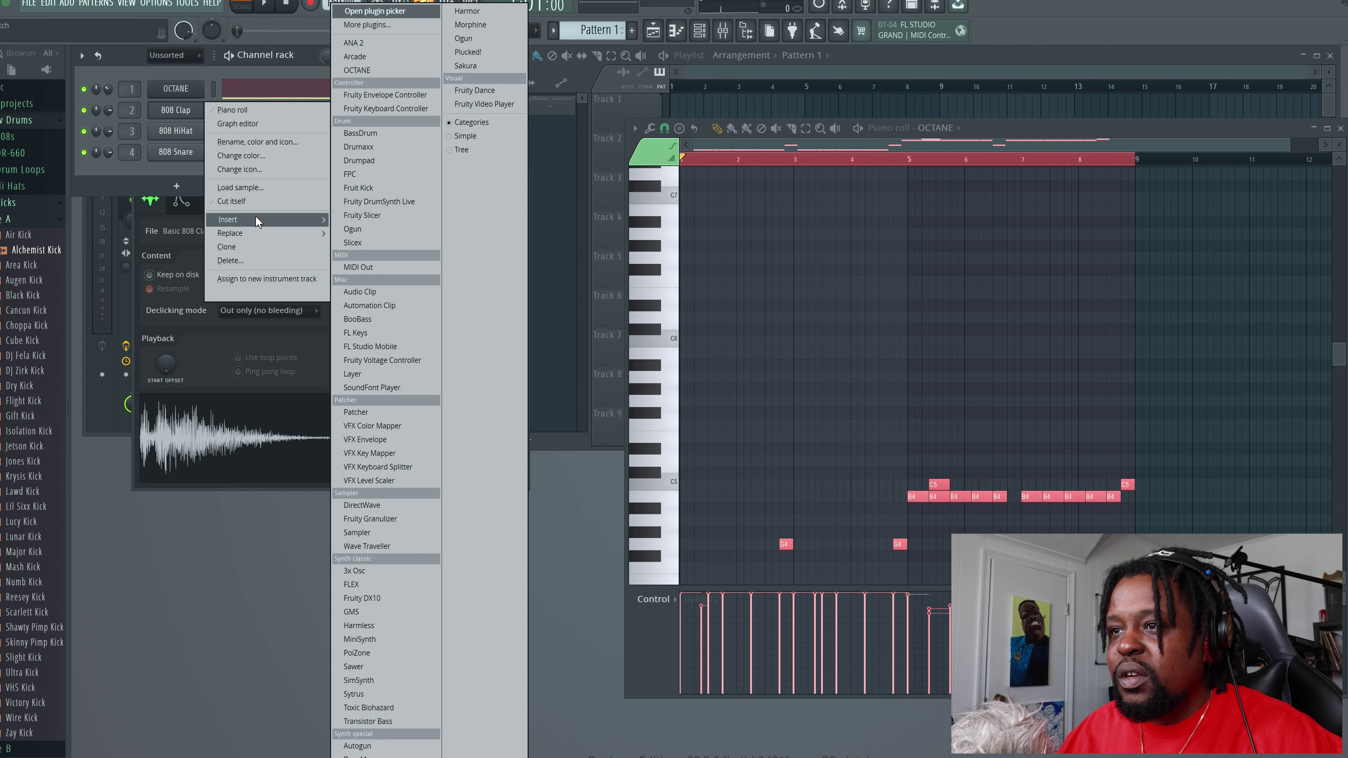
{"action": "left_click", "coordinate": [377, 70]}
- Search the new OCTANE's presets for 808 and audition 808 Booty Drop, 808 Bottom and 808 Cheeky
{"action": "scroll", "coordinate": [418, 356], "scroll_direction": "down", "scroll_amount": 8}
{"action": "scroll", "coordinate": [418, 356], "scroll_direction": "down", "scroll_amount": 2}
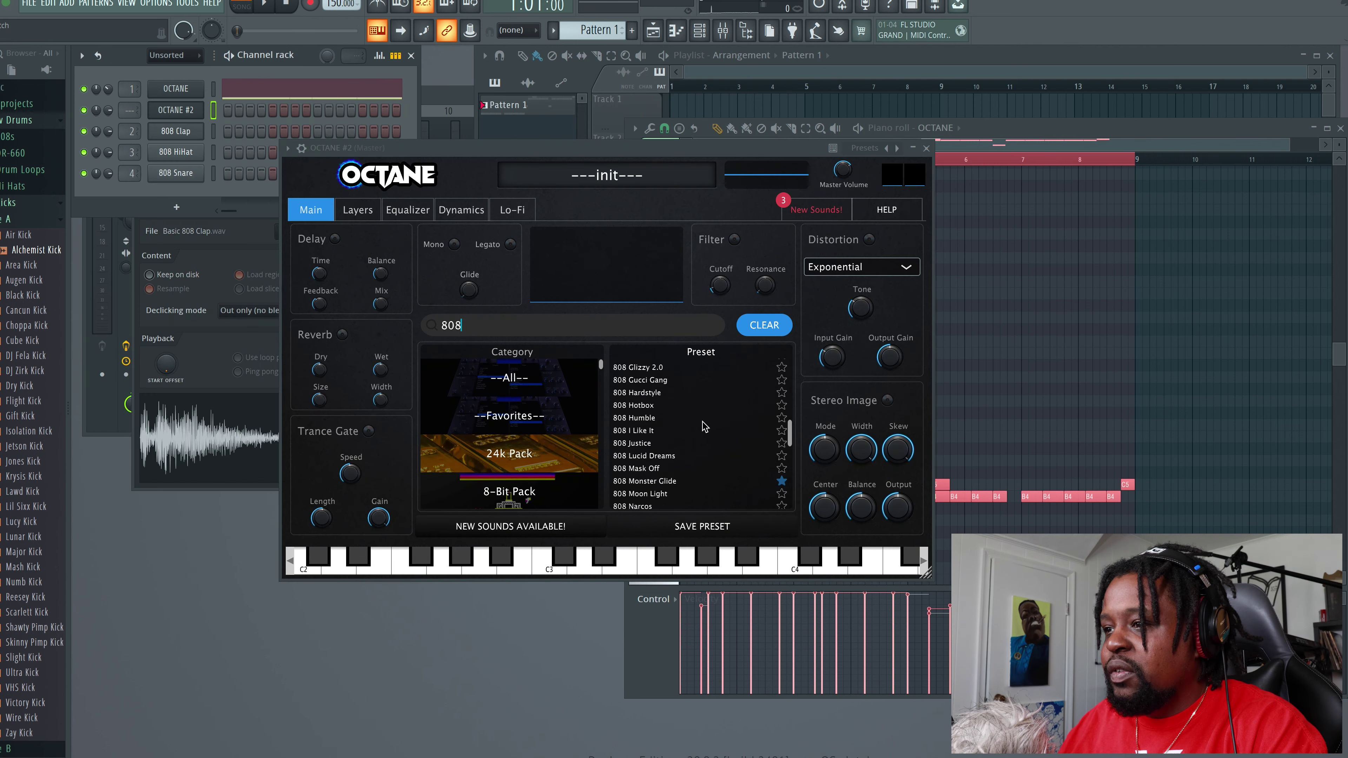
{"action": "scroll", "coordinate": [703, 427], "scroll_direction": "down", "scroll_amount": 15}
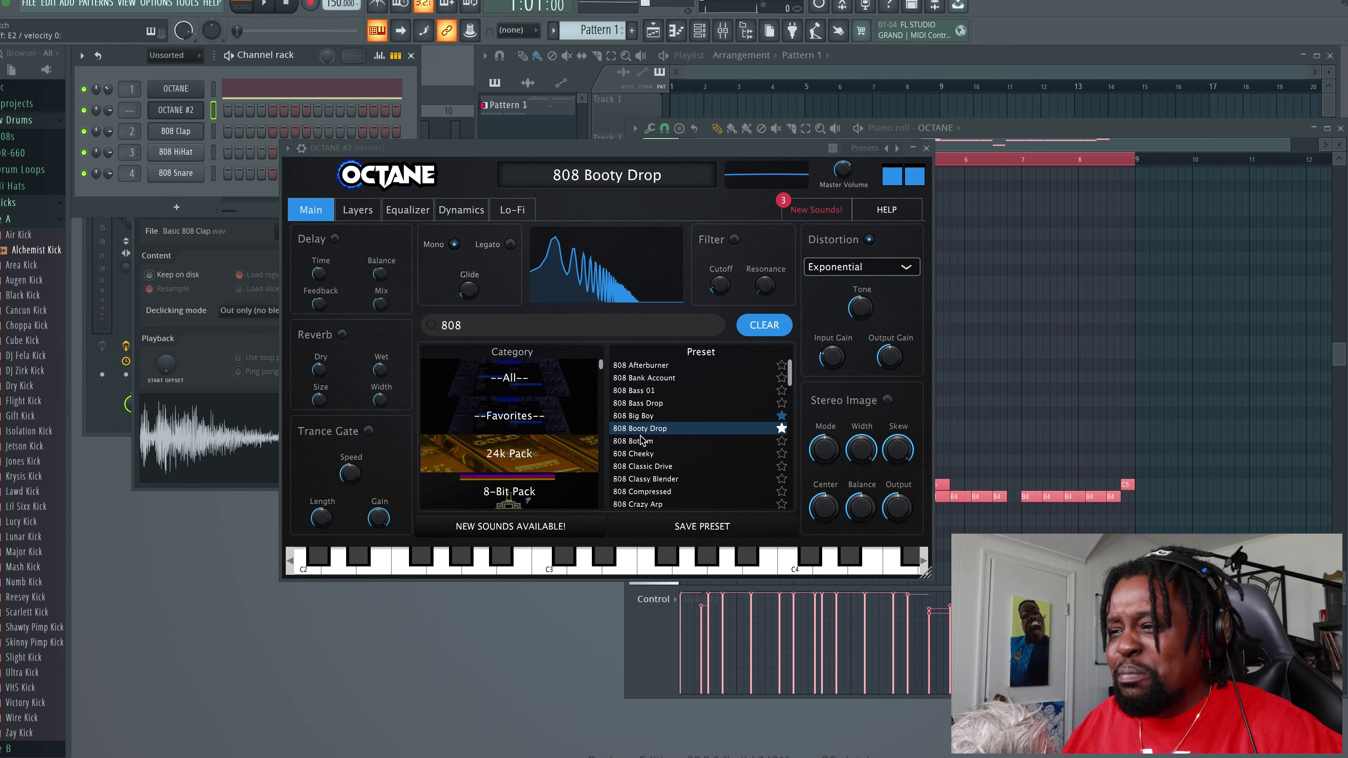
{"action": "left_click", "coordinate": [637, 441]}
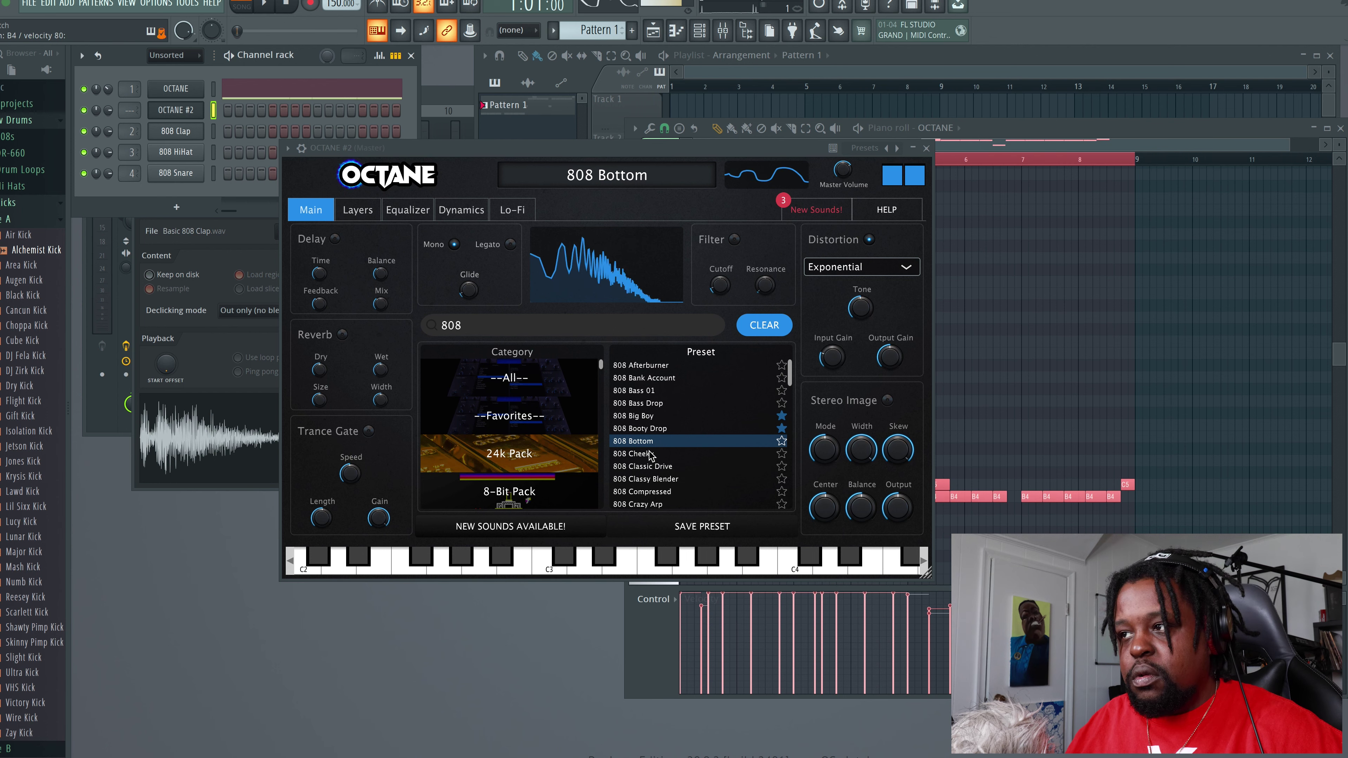
{"action": "left_click", "coordinate": [654, 454]}
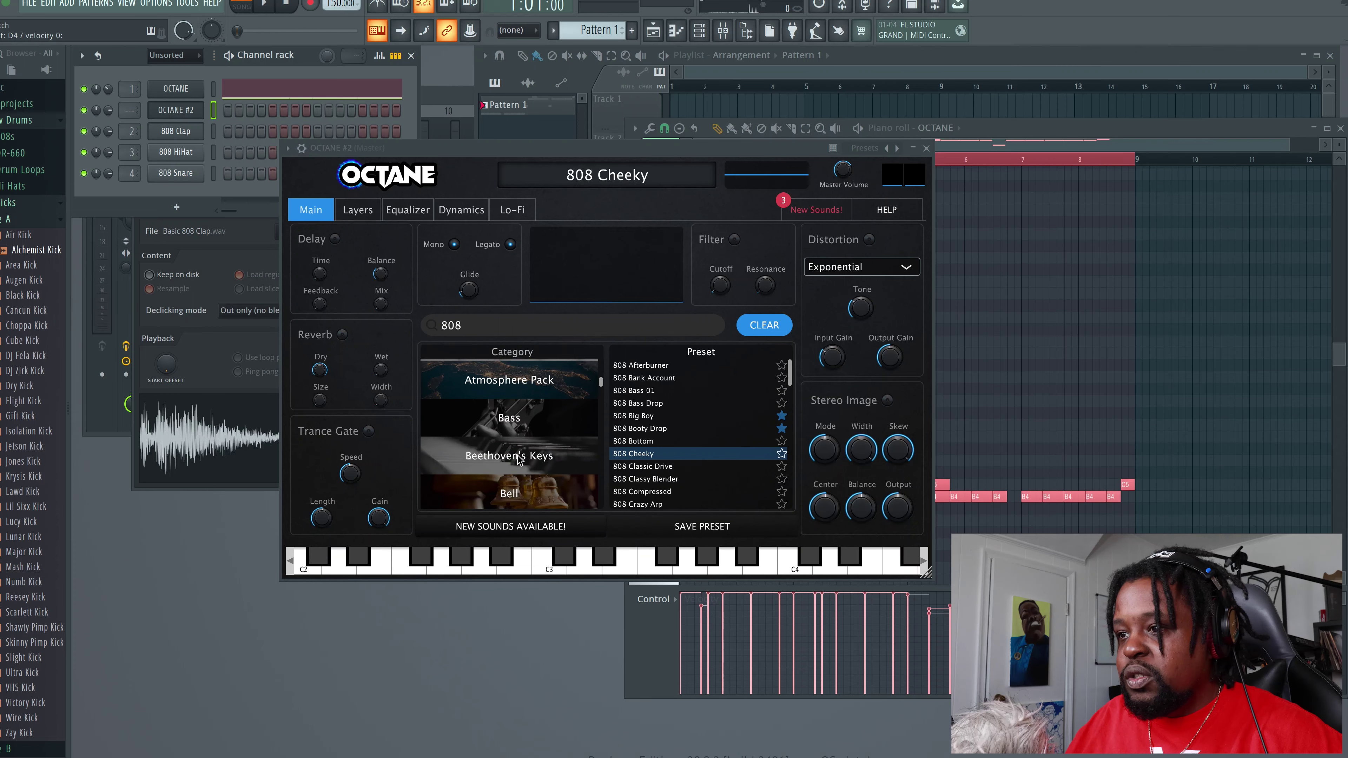
- Show the Beethoven's Keys category and audition Beethoven's Bell Pads, Beethoven's Cello and Beethoven's Distant Pads
{"action": "scroll", "coordinate": [517, 460], "scroll_direction": "down", "scroll_amount": 4}
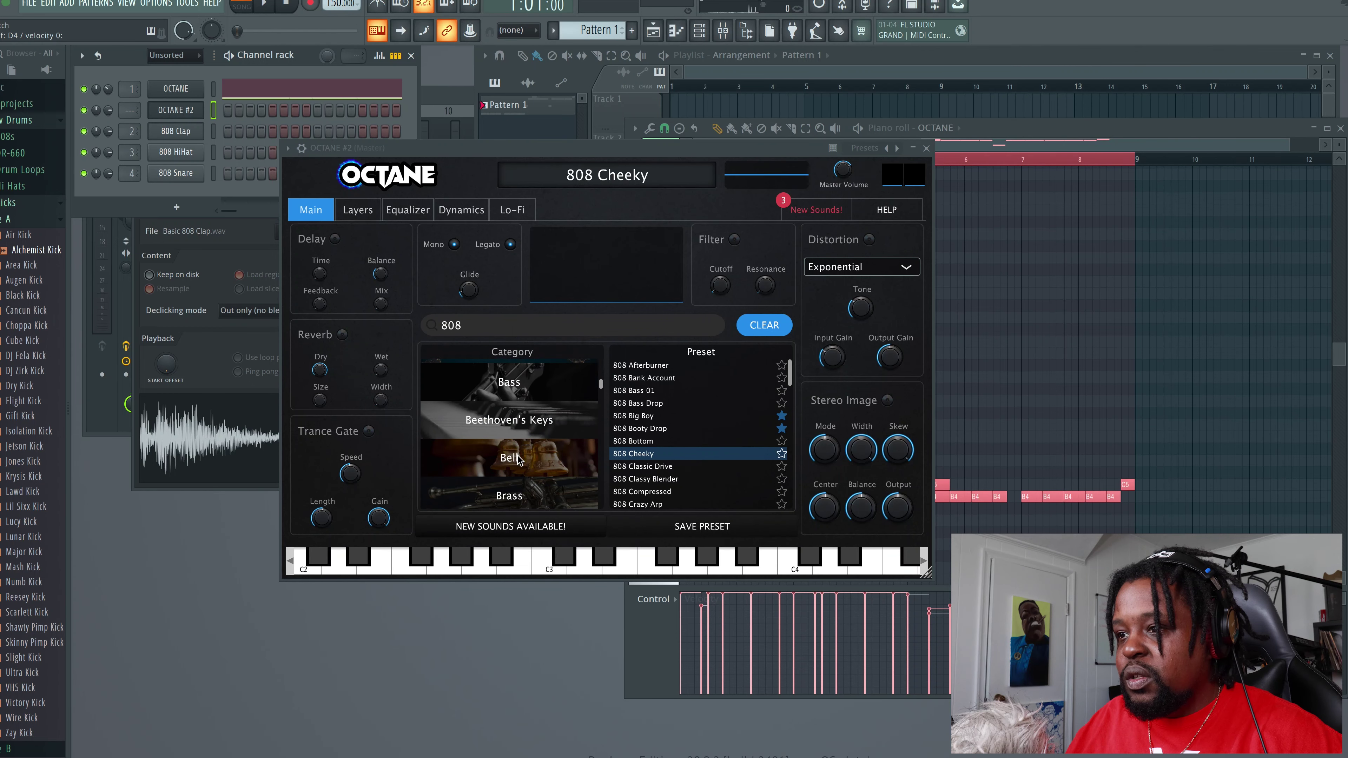
{"action": "scroll", "coordinate": [519, 460], "scroll_direction": "down", "scroll_amount": 3}
{"action": "scroll", "coordinate": [519, 457], "scroll_direction": "up", "scroll_amount": 3}
{"action": "left_click", "coordinate": [499, 405]}
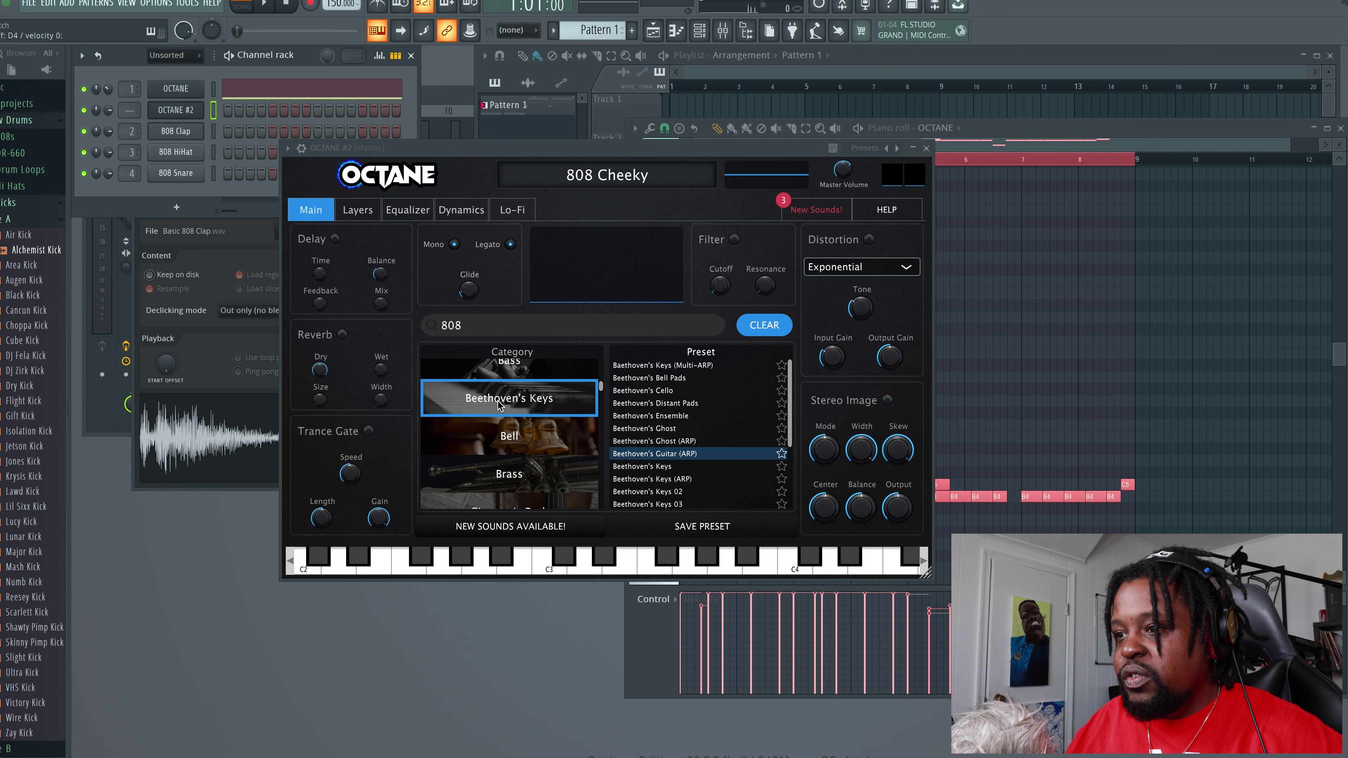
{"action": "left_click", "coordinate": [654, 378]}
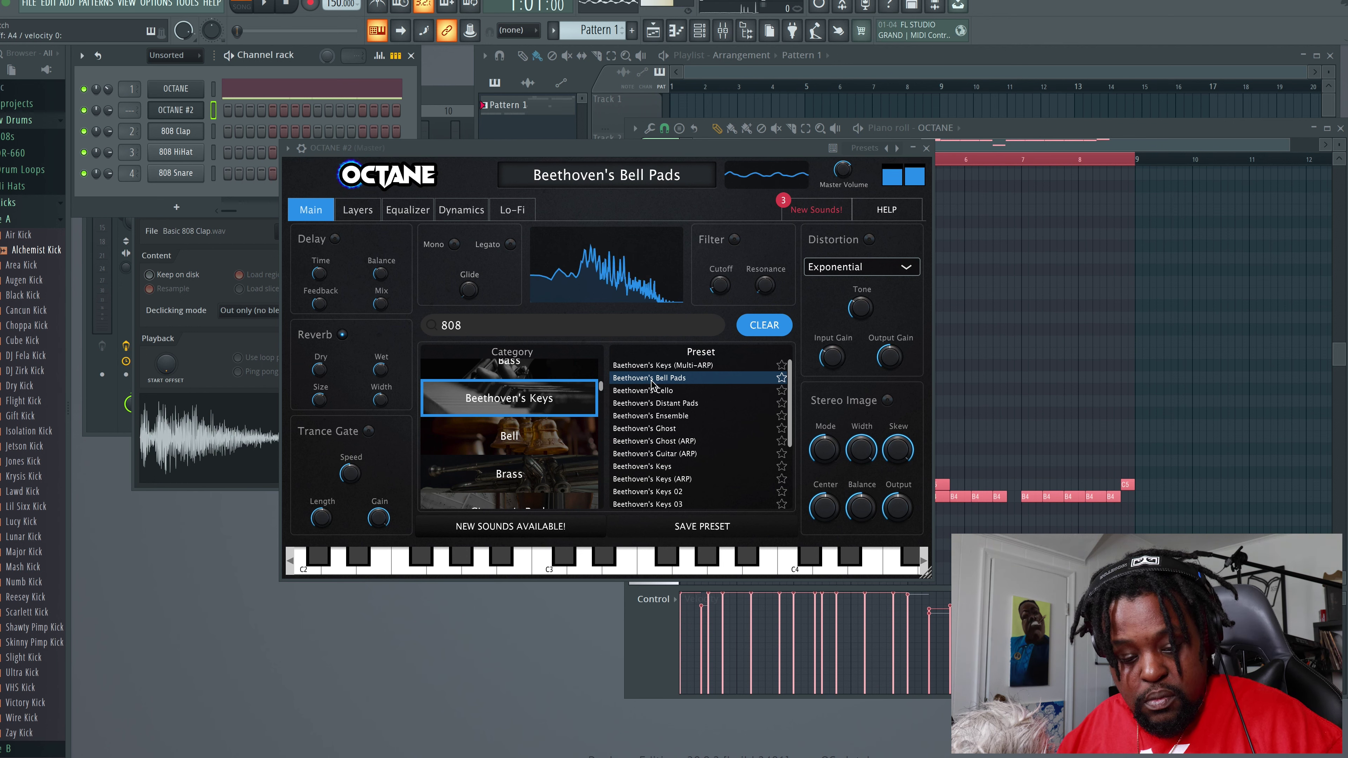
{"action": "left_click", "coordinate": [662, 393]}
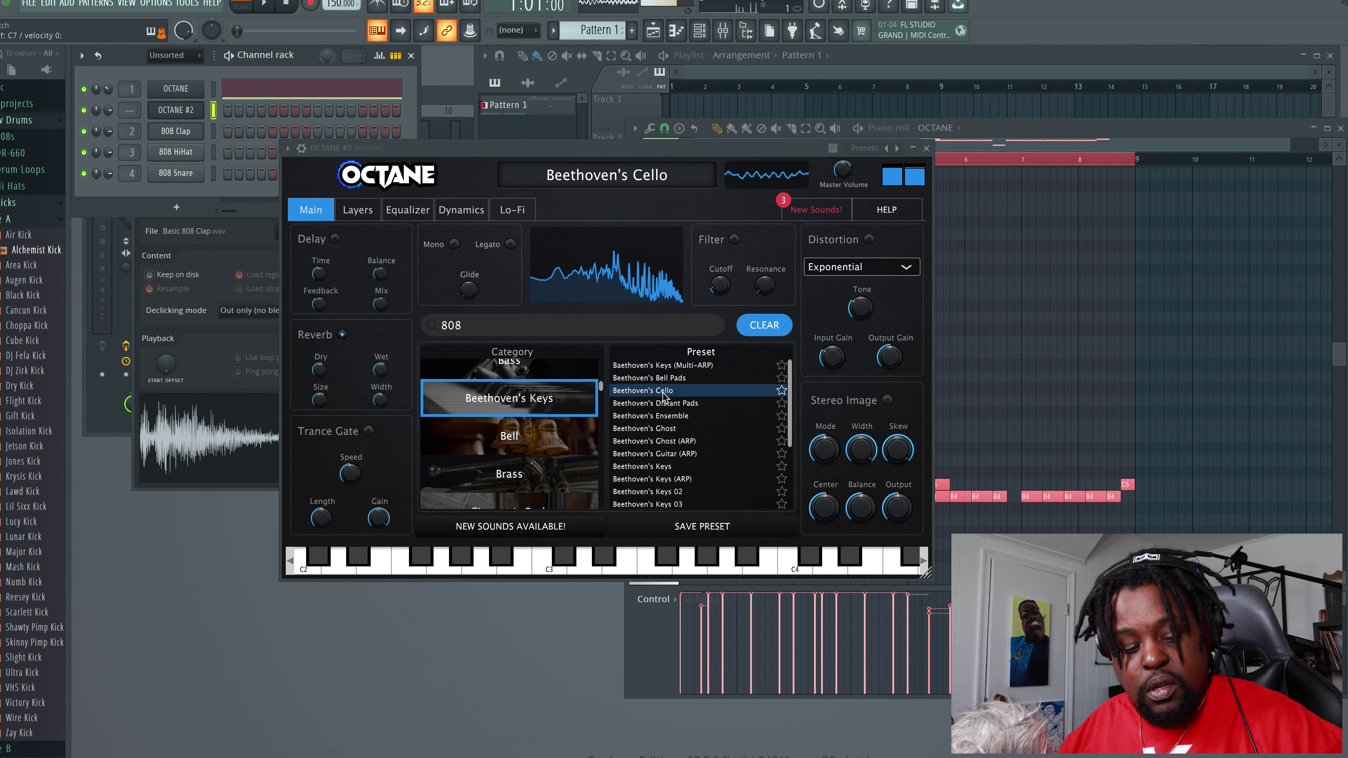
{"action": "left_click", "coordinate": [665, 404]}
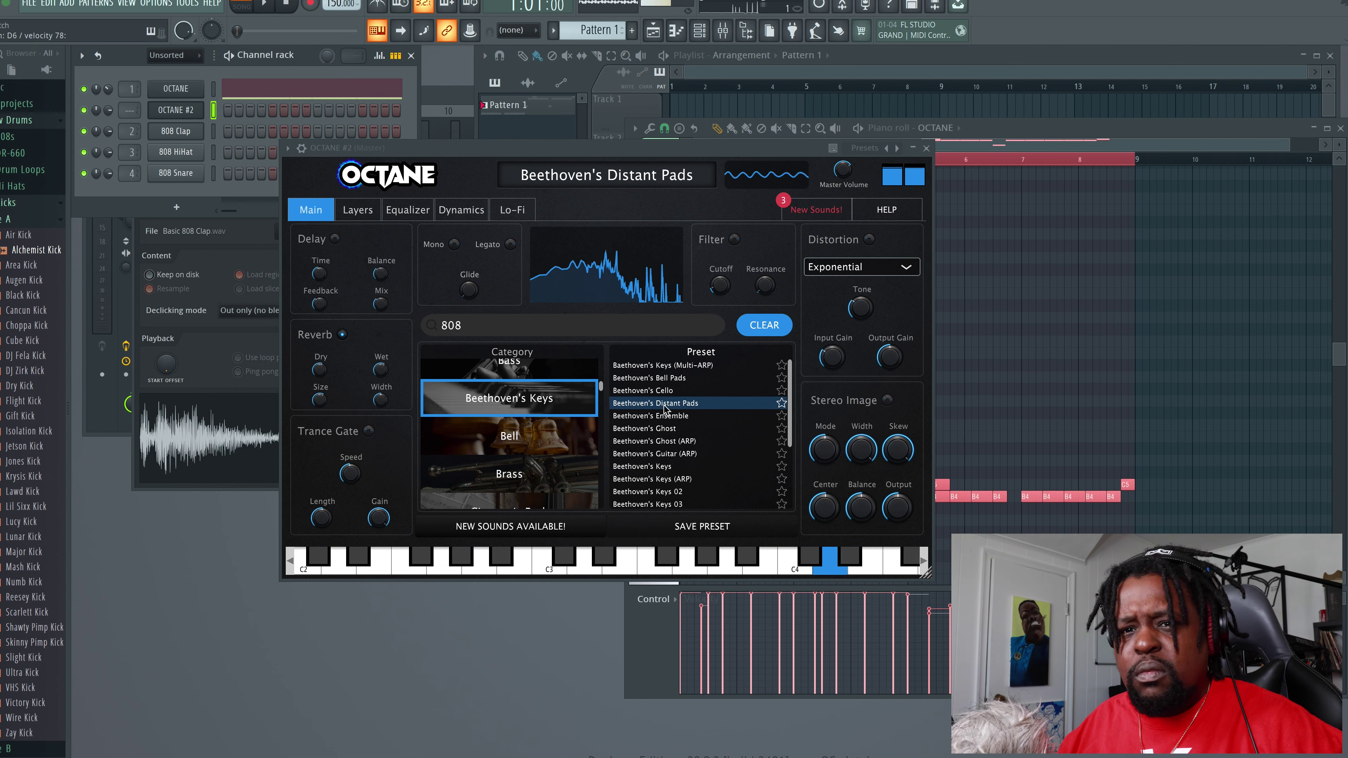
- Show the Bell category and audition the FS Music Box and Kalimbell presets
{"action": "scroll", "coordinate": [518, 439], "scroll_direction": "down", "scroll_amount": 1}
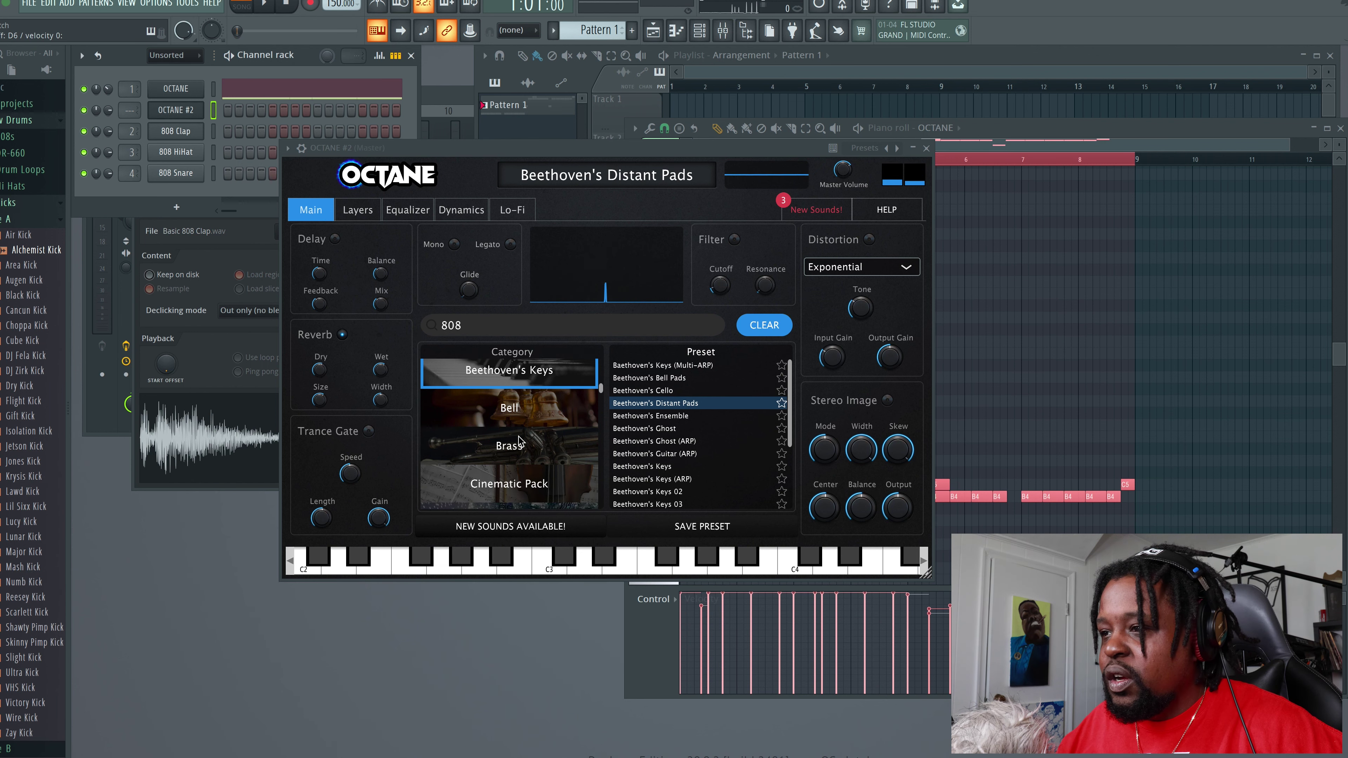
{"action": "left_click", "coordinate": [511, 409]}
{"action": "left_click", "coordinate": [627, 404]}
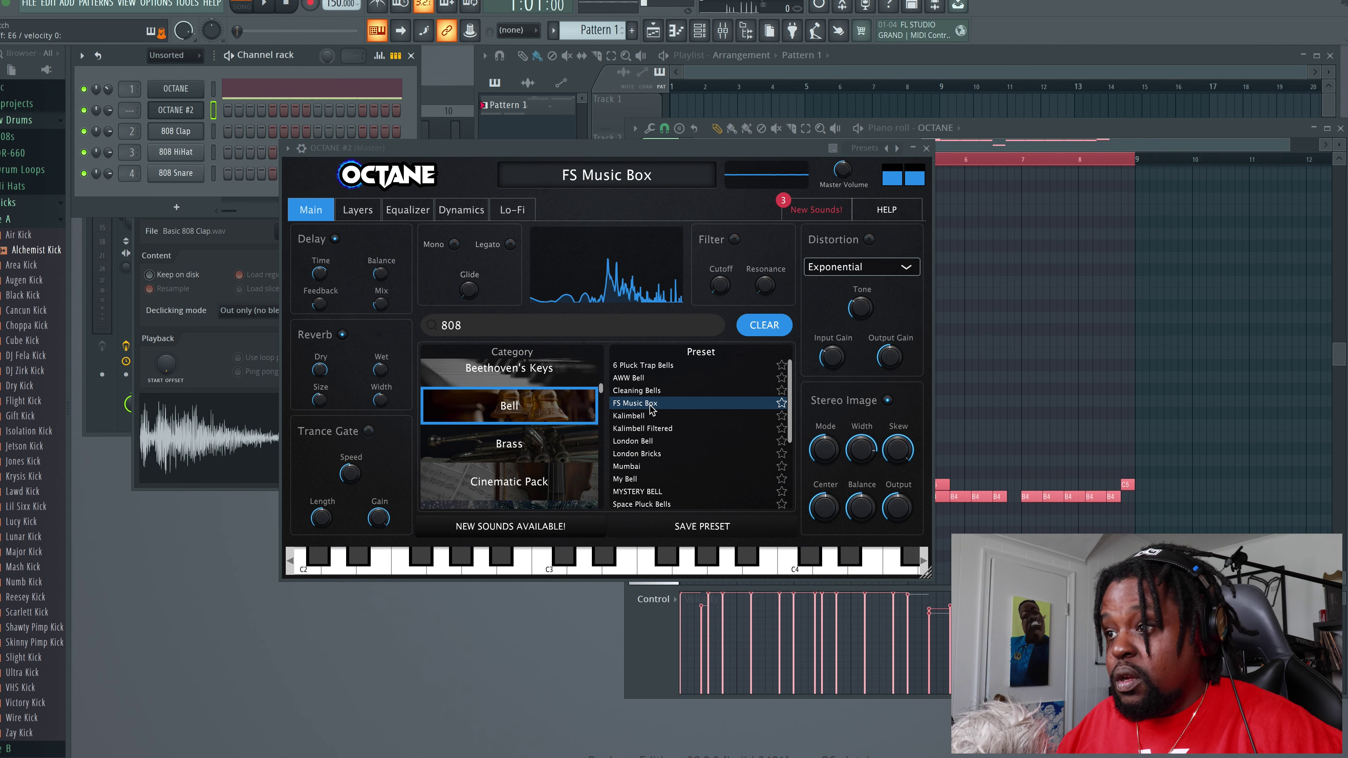
{"action": "left_click", "coordinate": [649, 415]}
- Clear the 808 preset search and try the Brass presets Brass Dark Trenches and Brass Knuckles, ending on Deadly 808 Therapy Brass
{"action": "left_click", "coordinate": [497, 444]}
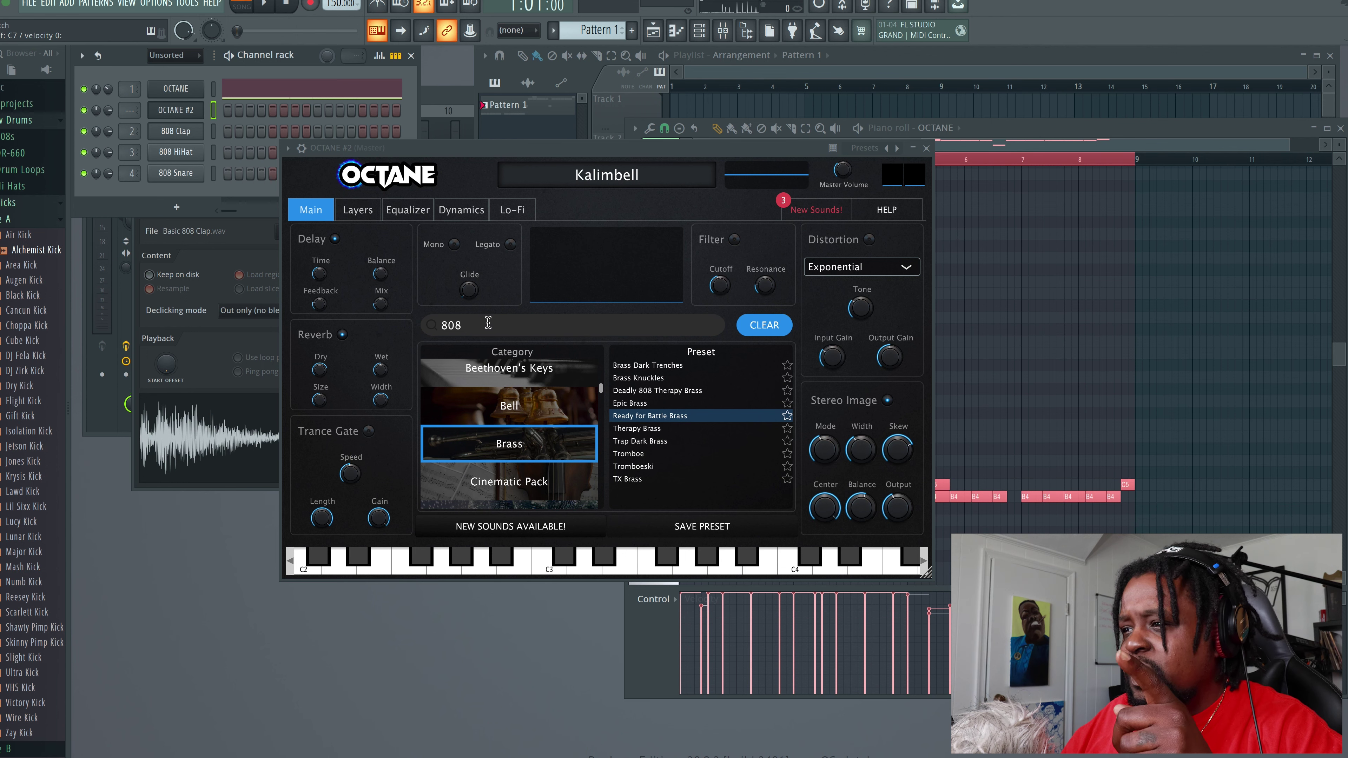
{"action": "key", "text": "BackSpace"}
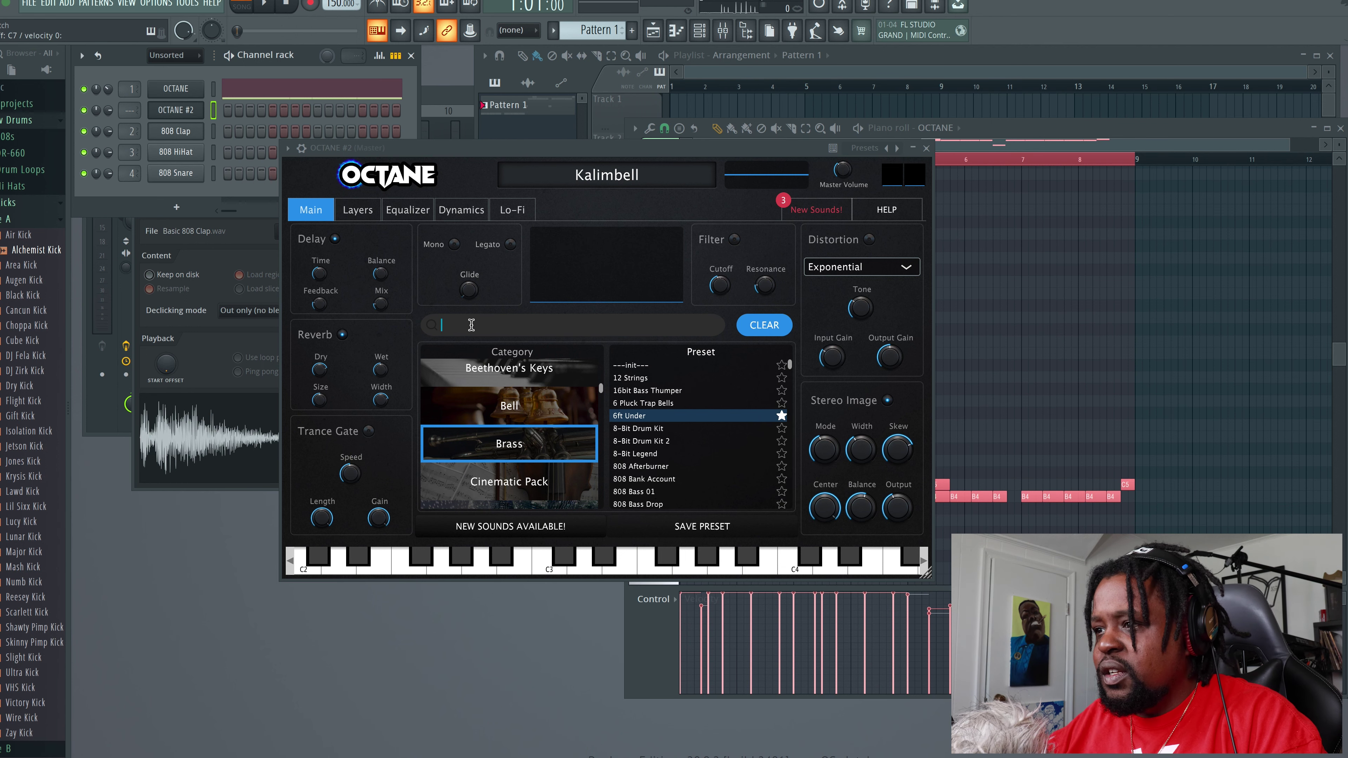
{"action": "left_click", "coordinate": [499, 453]}
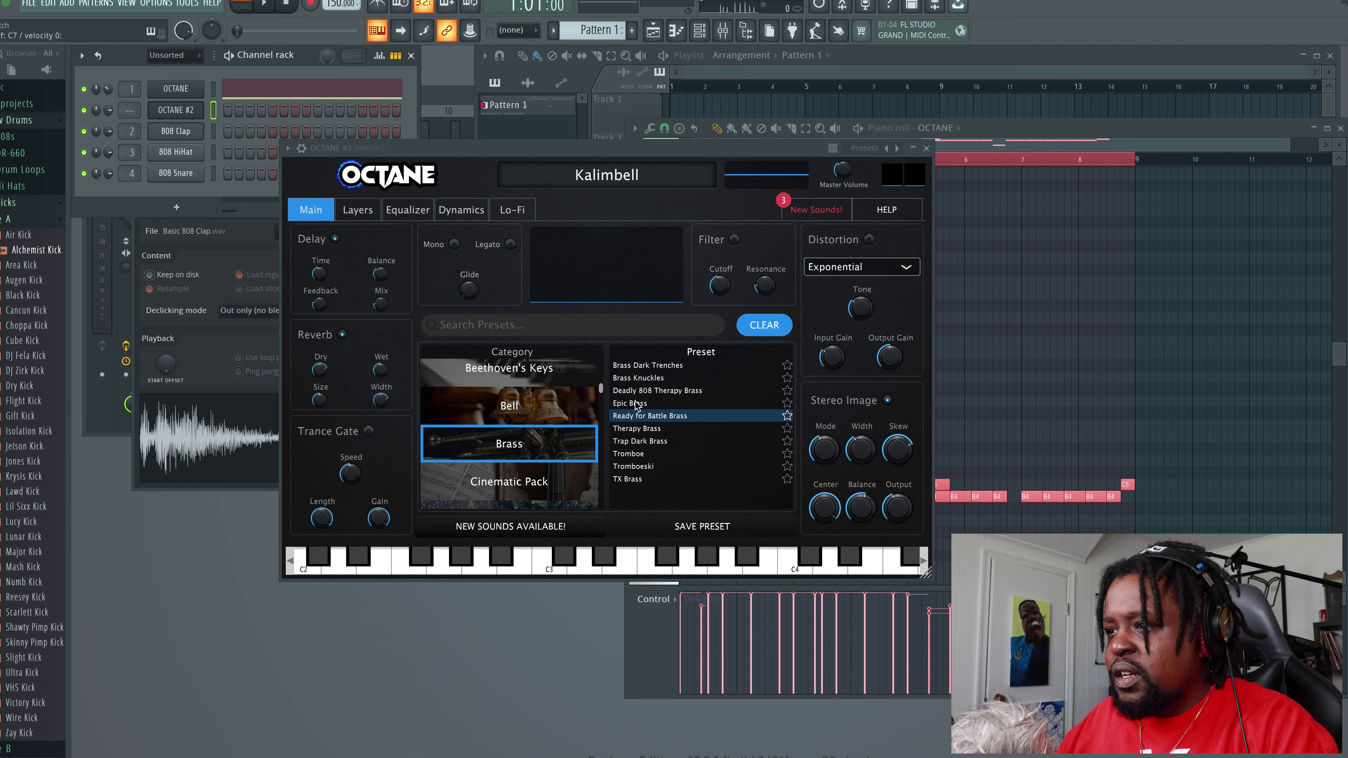
{"action": "left_click", "coordinate": [642, 366]}
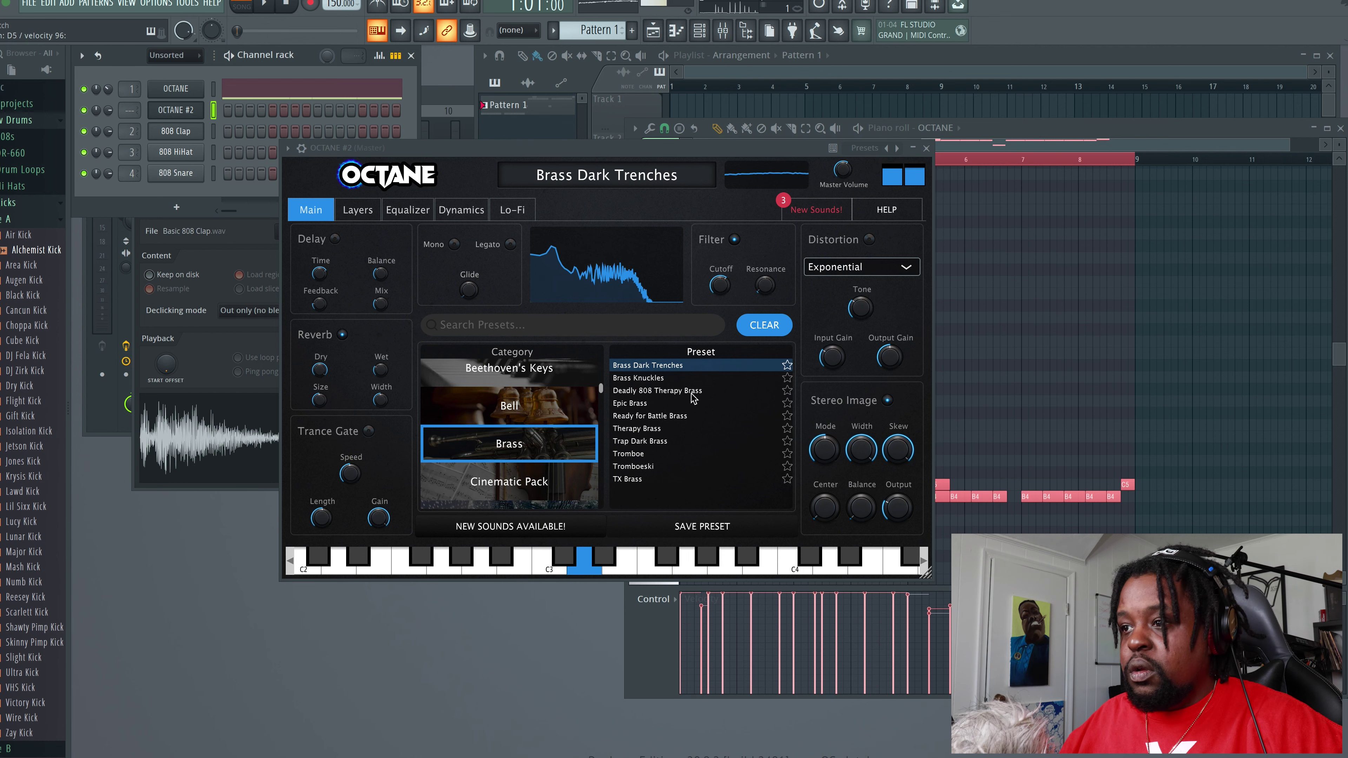
{"action": "left_click", "coordinate": [630, 378]}
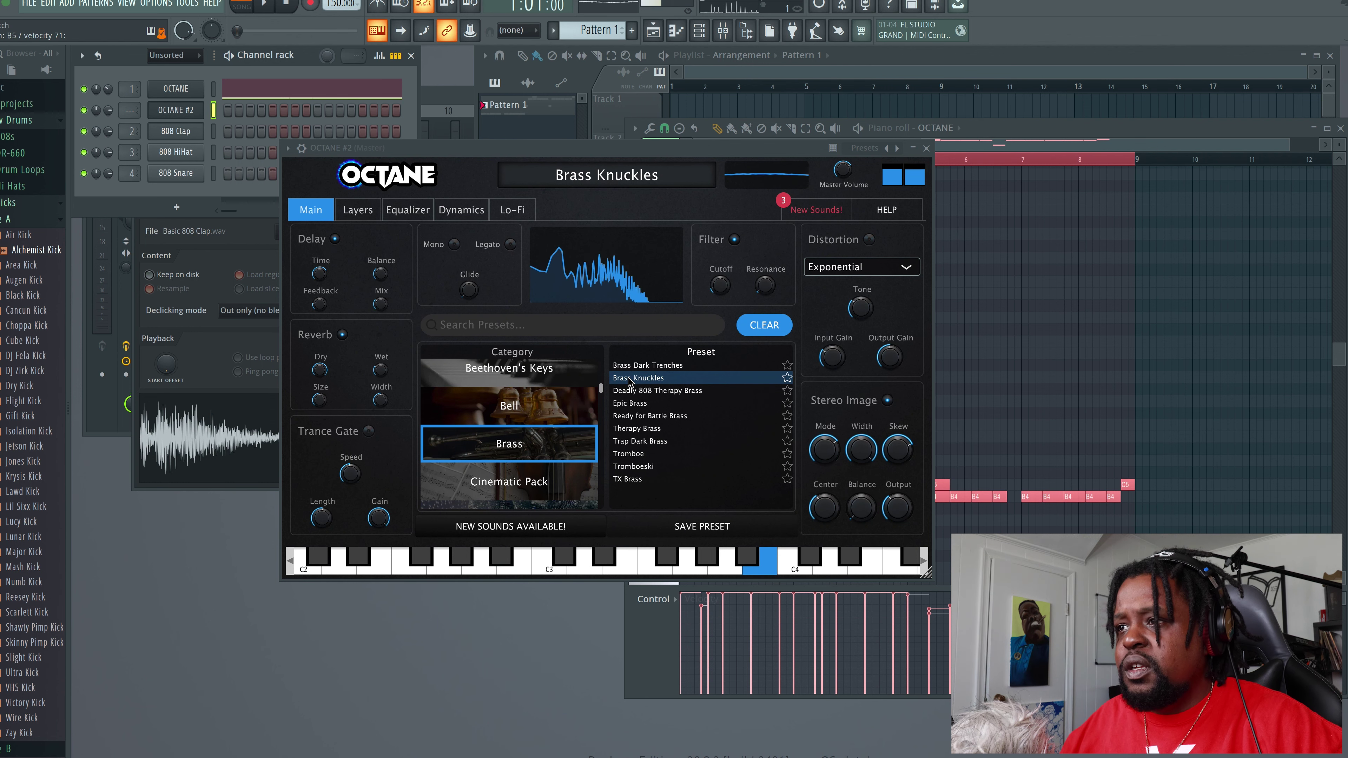
{"action": "left_click", "coordinate": [666, 392]}
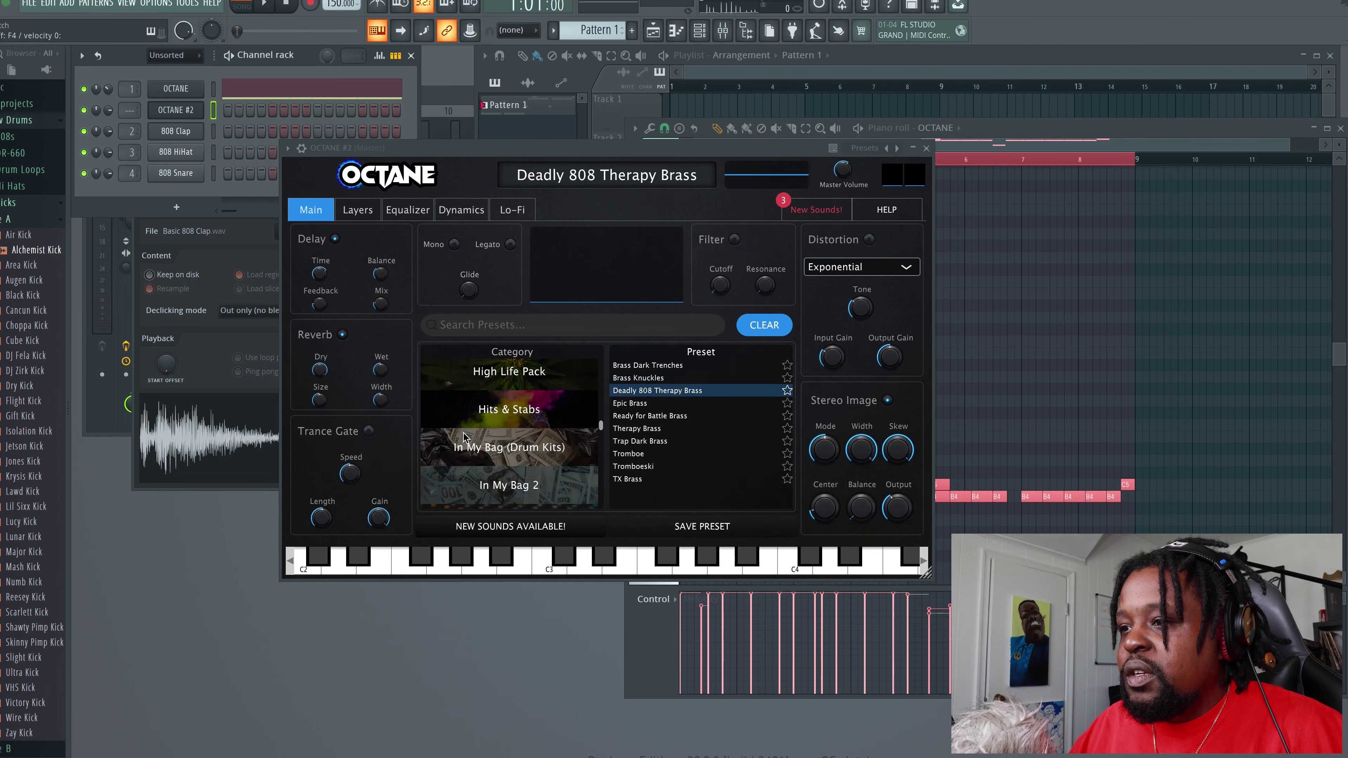
- Show the Love Lust Pack category and audition Bell Air 1, Centi Pluck 2, Galactic Pads 3 and OVO Bass 2 Glide
{"action": "scroll", "coordinate": [465, 437], "scroll_direction": "down", "scroll_amount": 1}
{"action": "scroll", "coordinate": [464, 438], "scroll_direction": "down", "scroll_amount": 6}
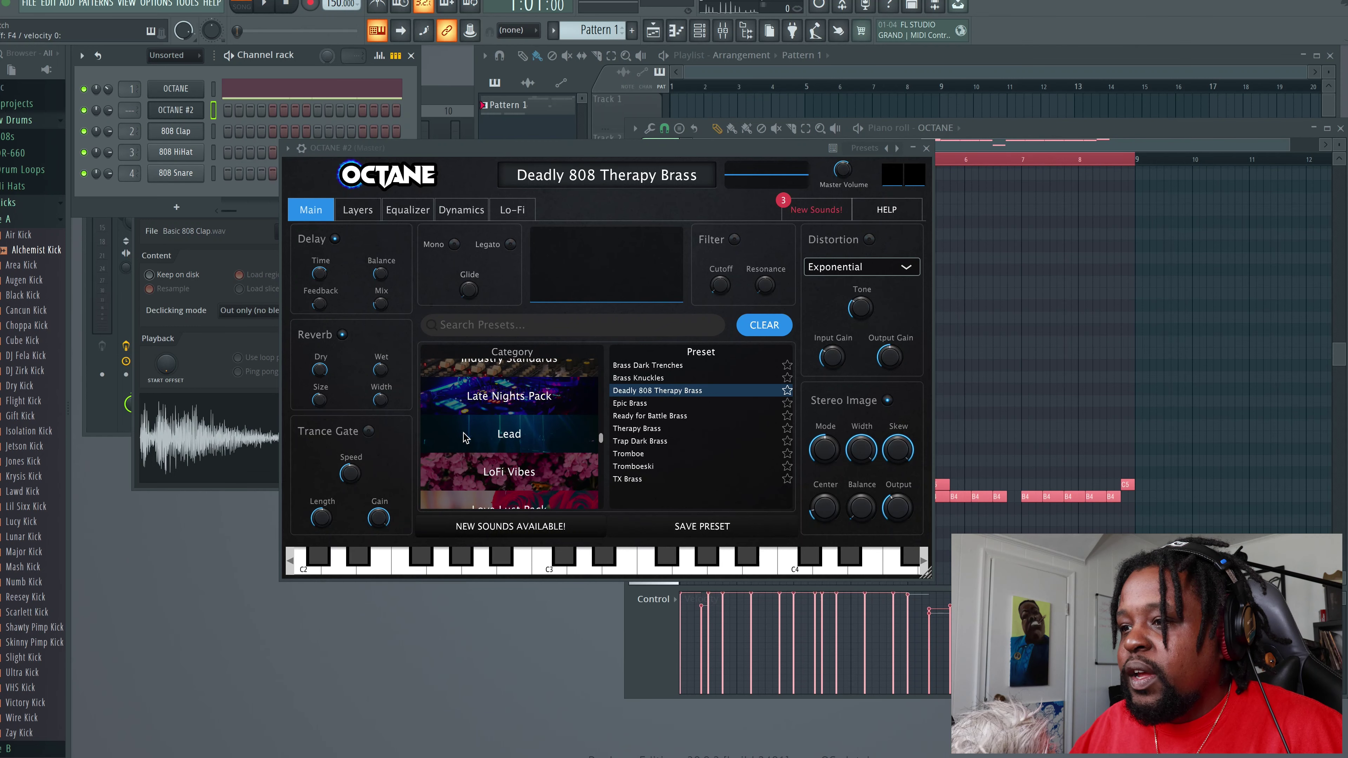
{"action": "scroll", "coordinate": [465, 437], "scroll_direction": "up", "scroll_amount": 2}
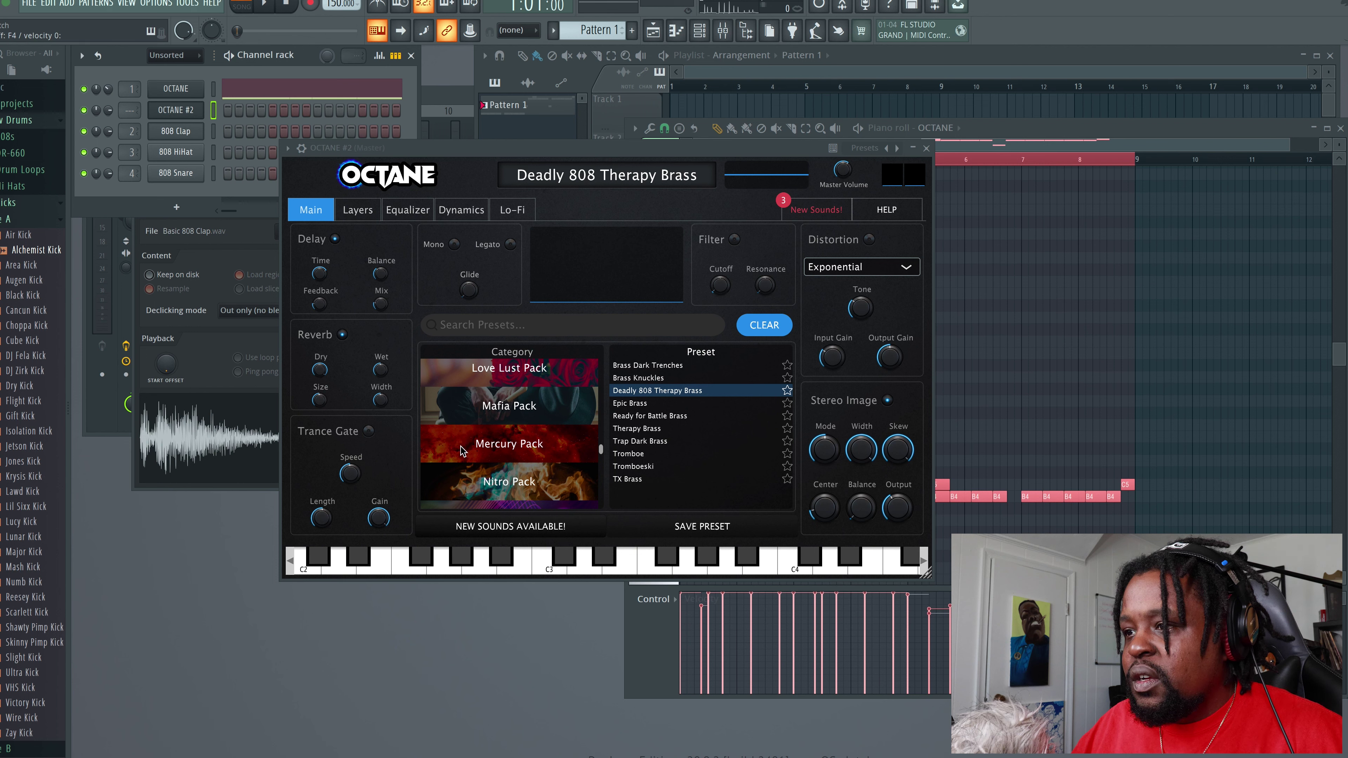
{"action": "left_click", "coordinate": [486, 376]}
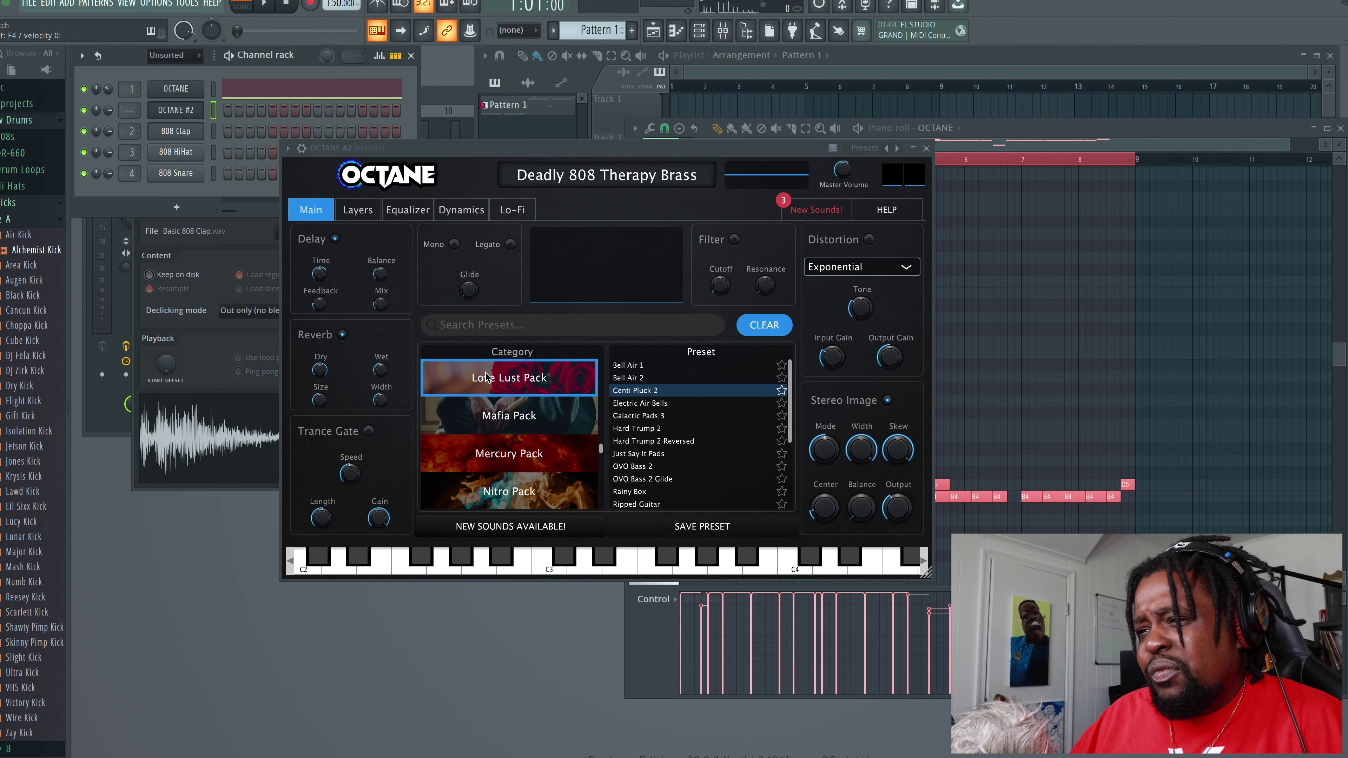
{"action": "left_click", "coordinate": [644, 366]}
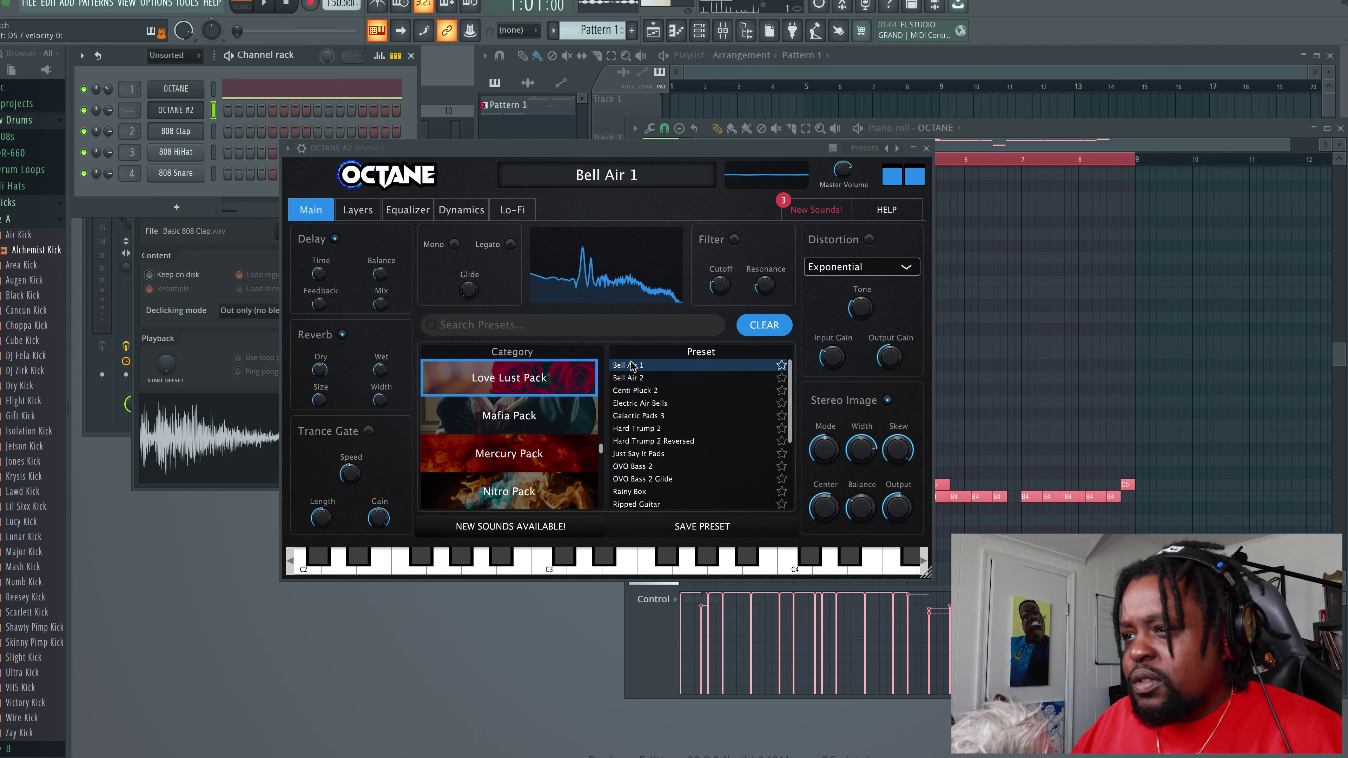
{"action": "left_click", "coordinate": [639, 391]}
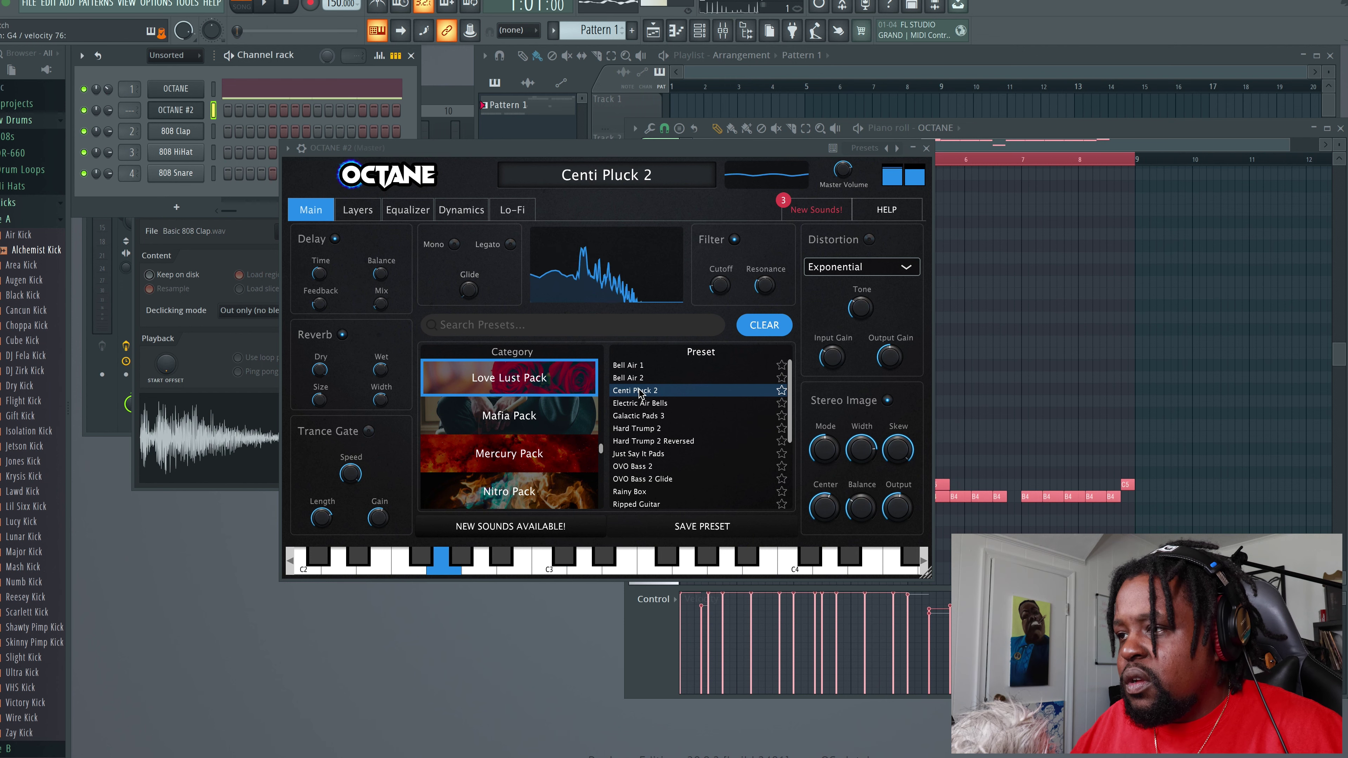
{"action": "left_click", "coordinate": [644, 415]}
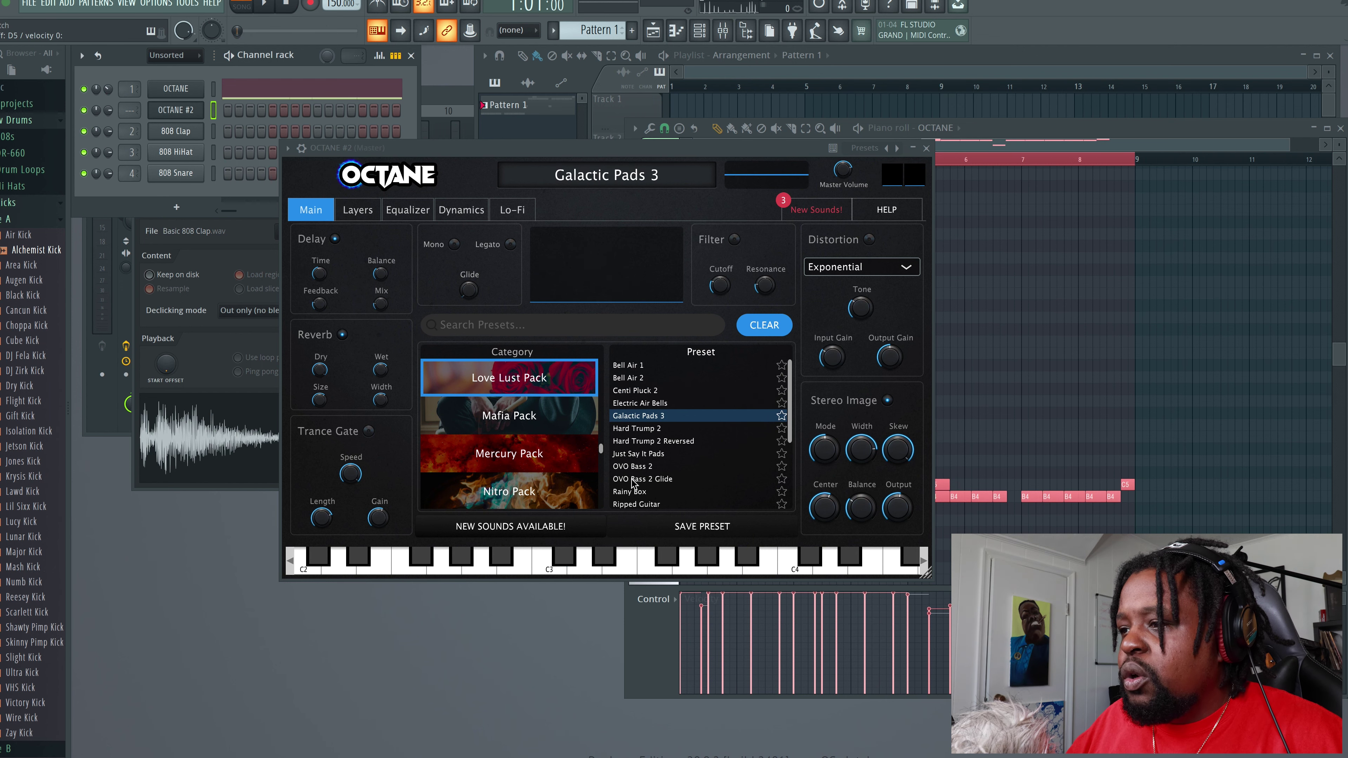
{"action": "left_click", "coordinate": [632, 480]}
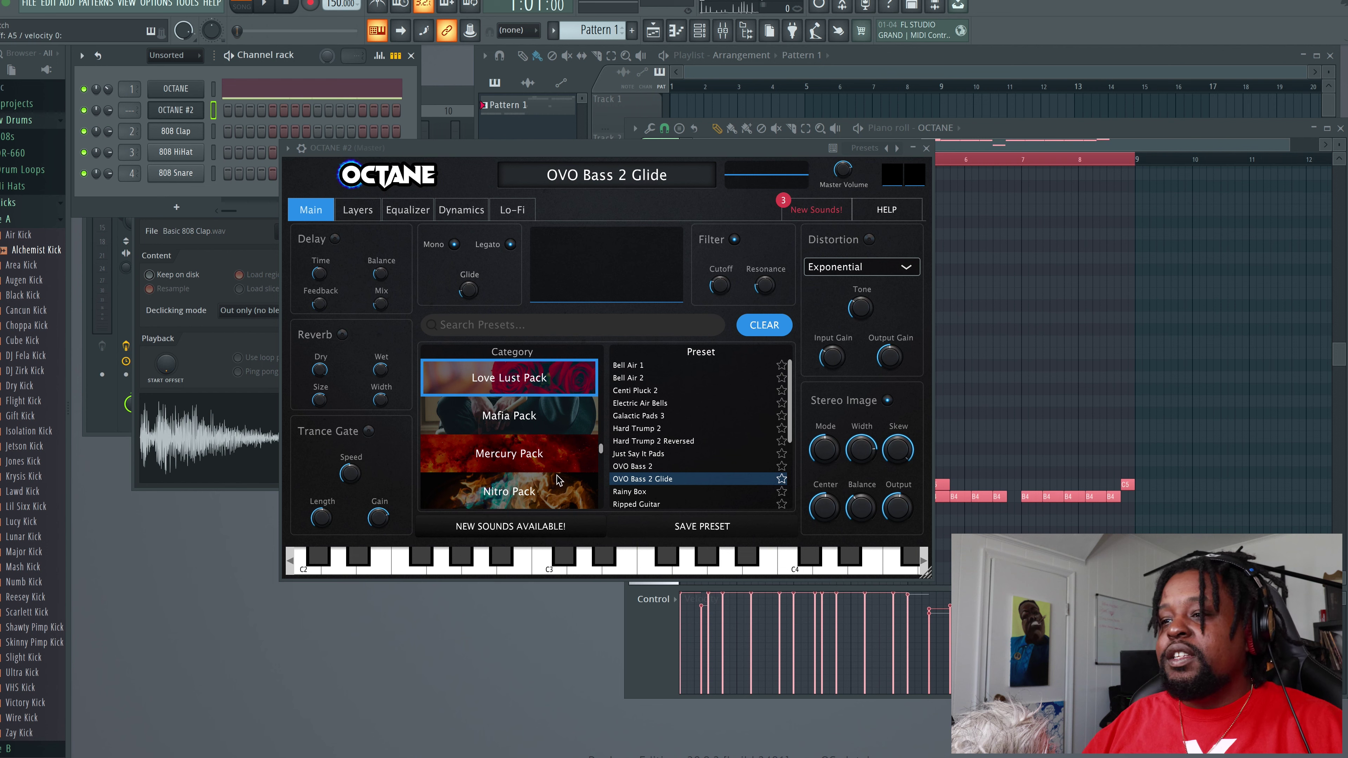
- Show the NuWave Pack category and audition the Retro Organ preset
{"action": "scroll", "coordinate": [497, 465], "scroll_direction": "down", "scroll_amount": 3}
{"action": "left_click", "coordinate": [634, 440]}
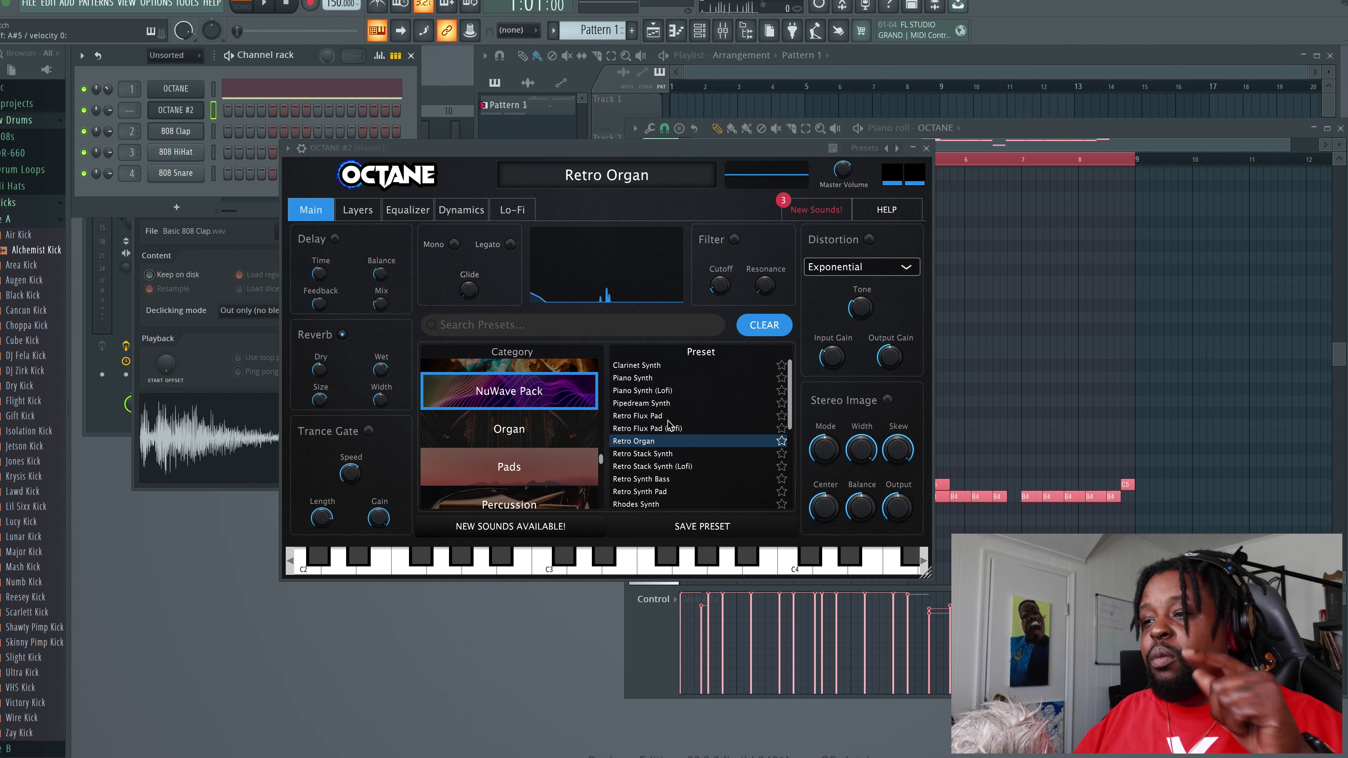